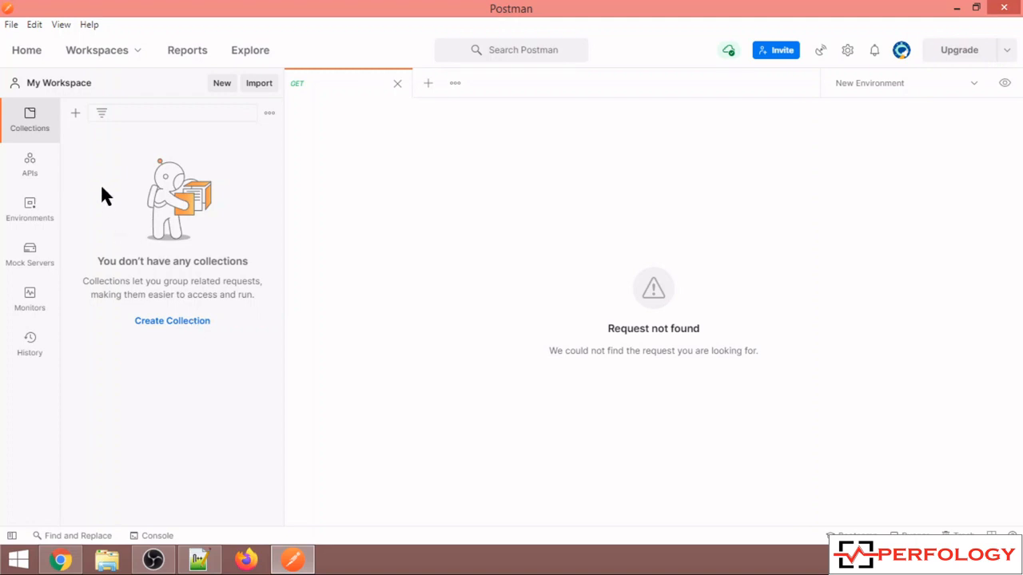
Create a new collection named Module1.
left_click(74, 116)
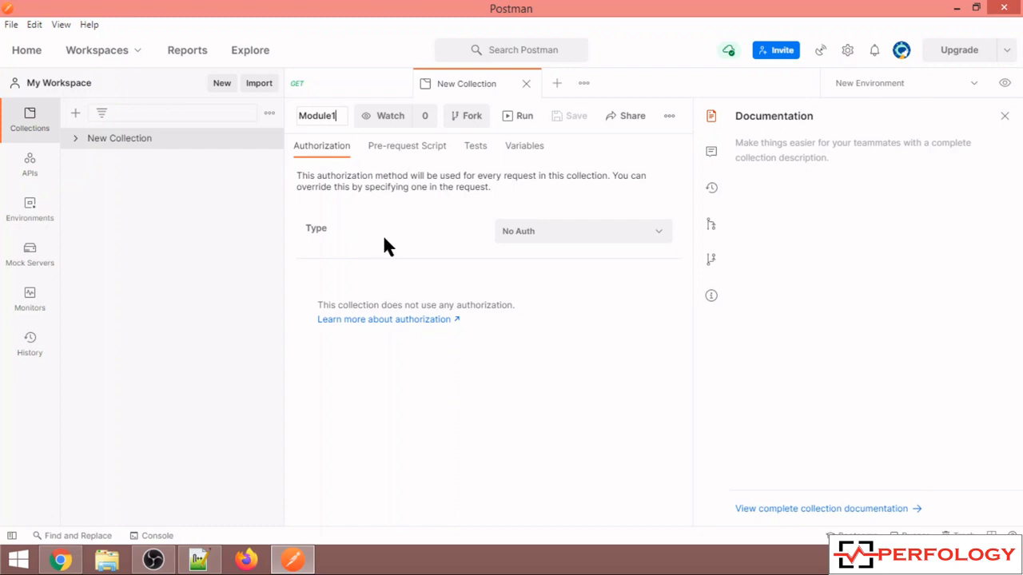
left_click(413, 149)
Review the Tests, Pre-request Script and Variables settings of the Module1 collection.
left_click(480, 149)
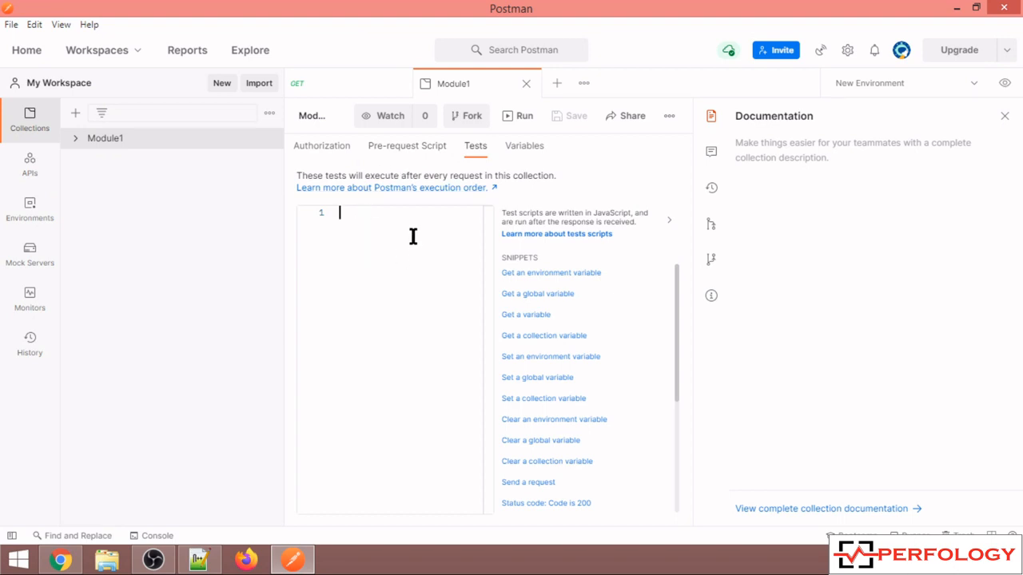
left_click(417, 153)
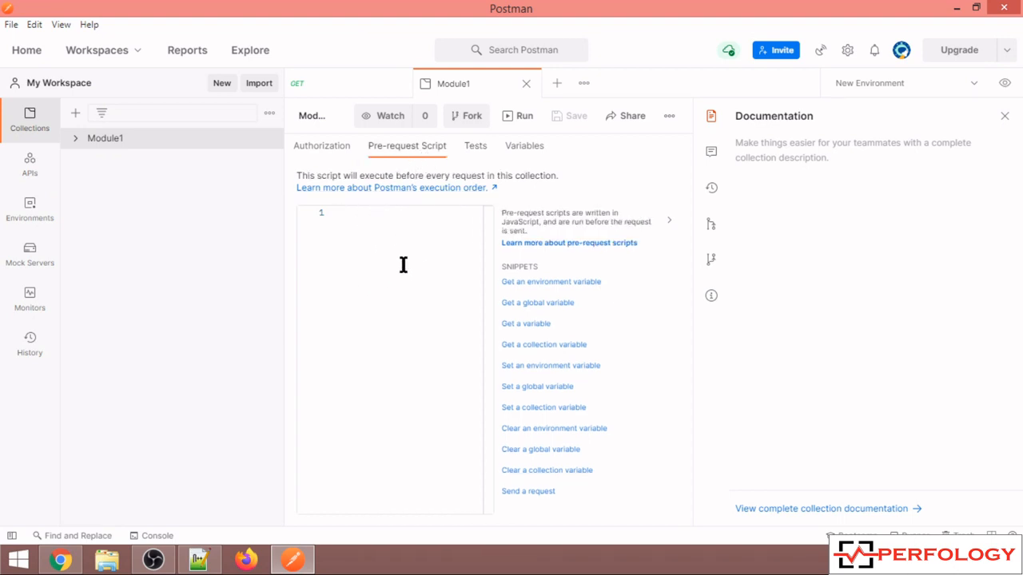
left_click(376, 223)
left_click(477, 153)
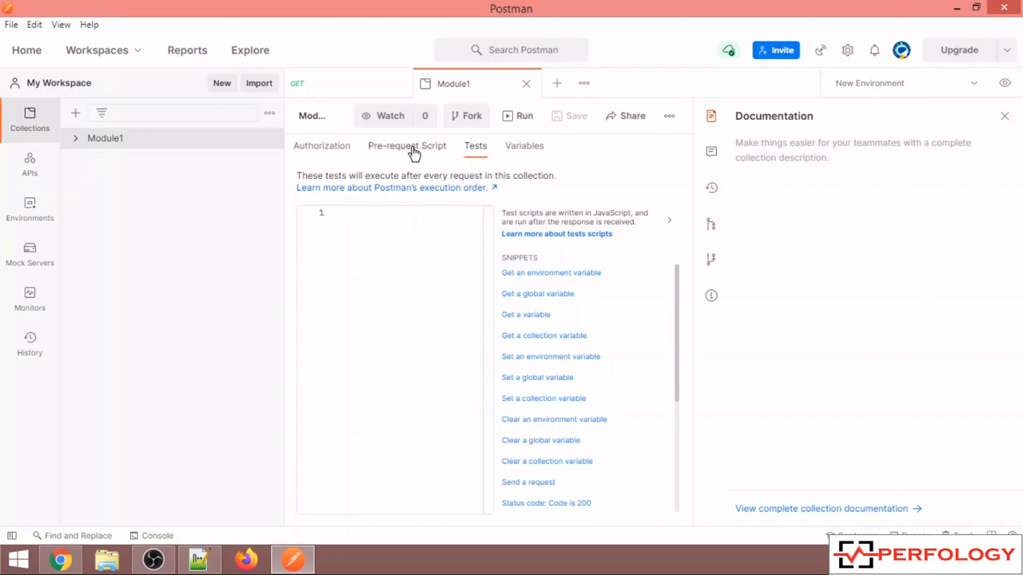
left_click(534, 152)
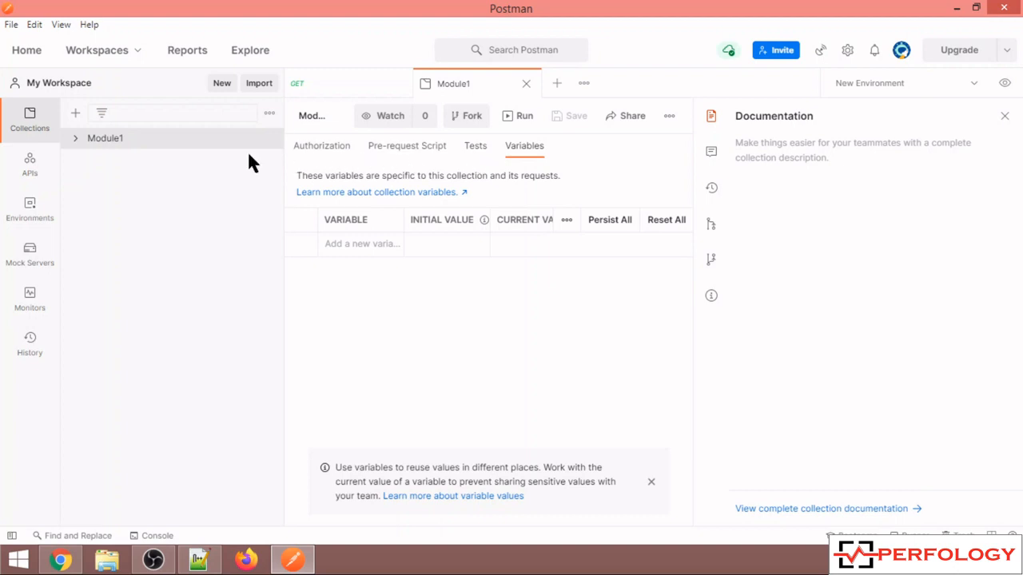
Expand the Module1 collection and add a new request to it.
left_click(76, 139)
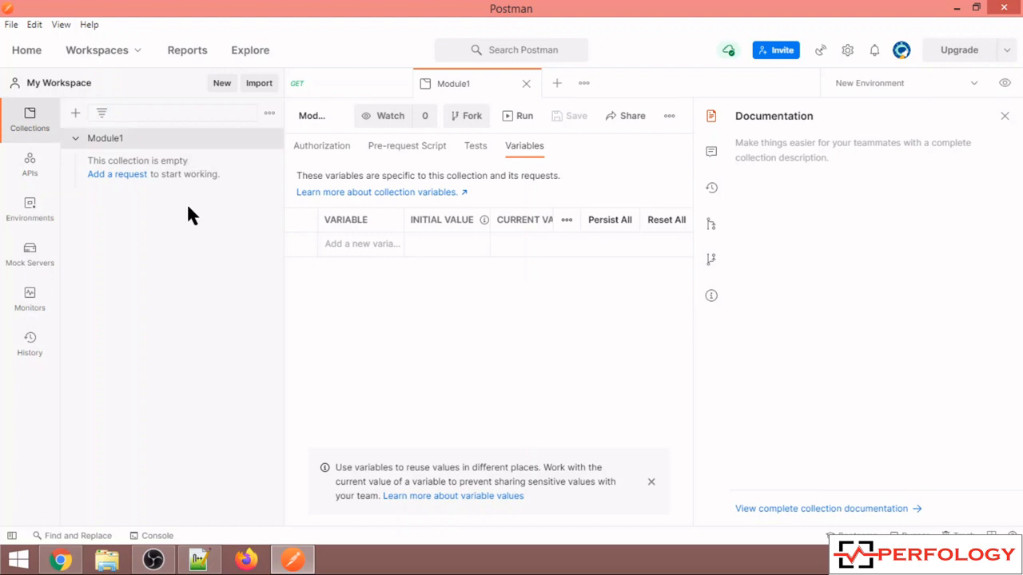
left_click(122, 183)
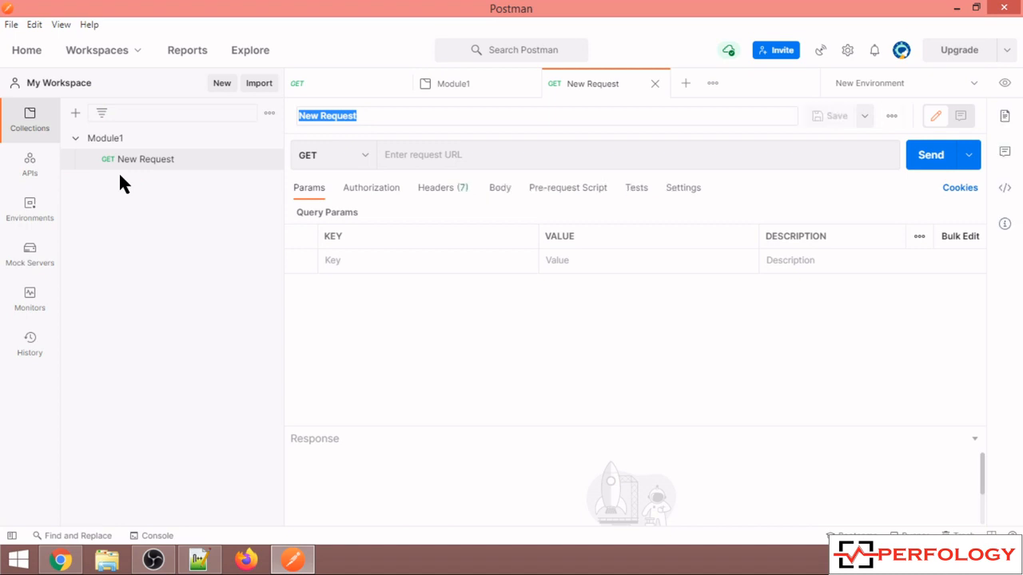
Examine the new request's authorization, pre-request script and test settings alongside those of the Module1 collection.
left_click(377, 193)
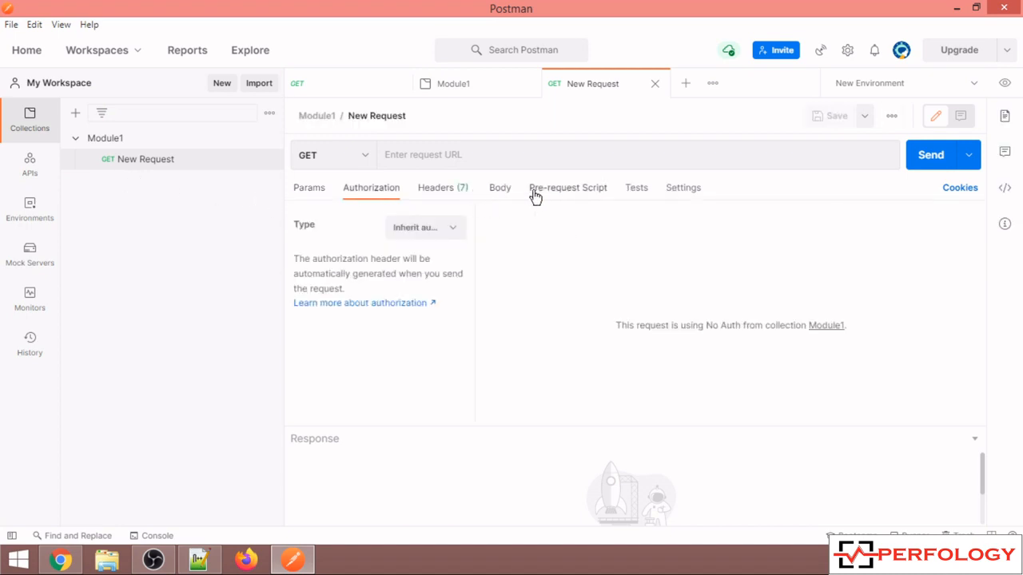
left_click(537, 190)
left_click(634, 190)
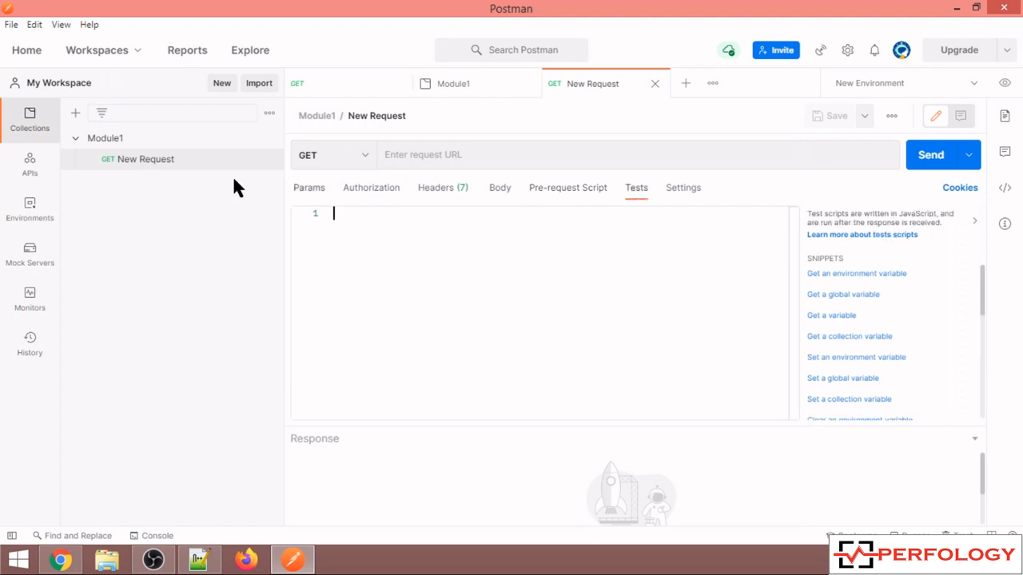
left_click(155, 143)
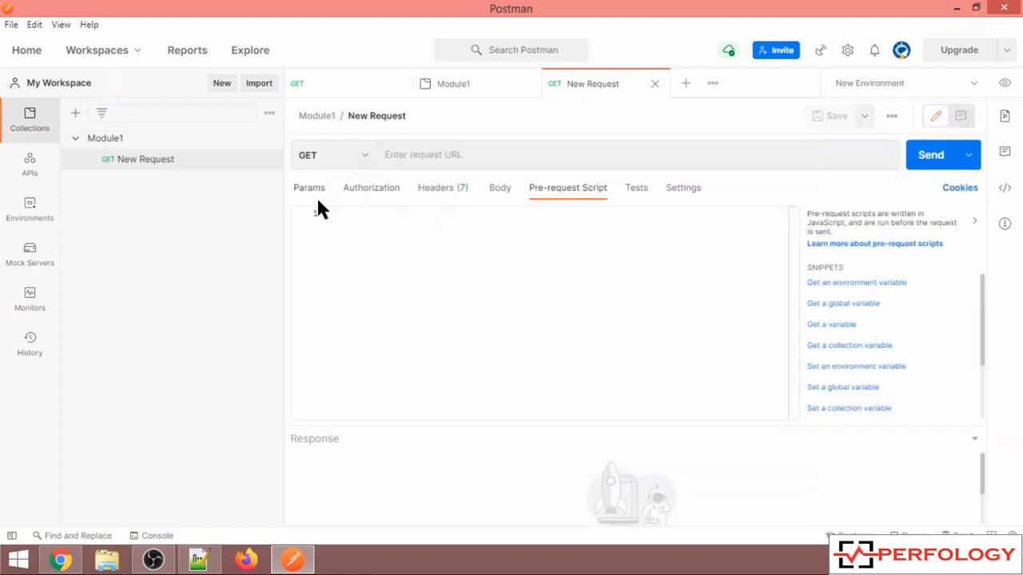
left_click(368, 192)
left_click(564, 192)
left_click(638, 191)
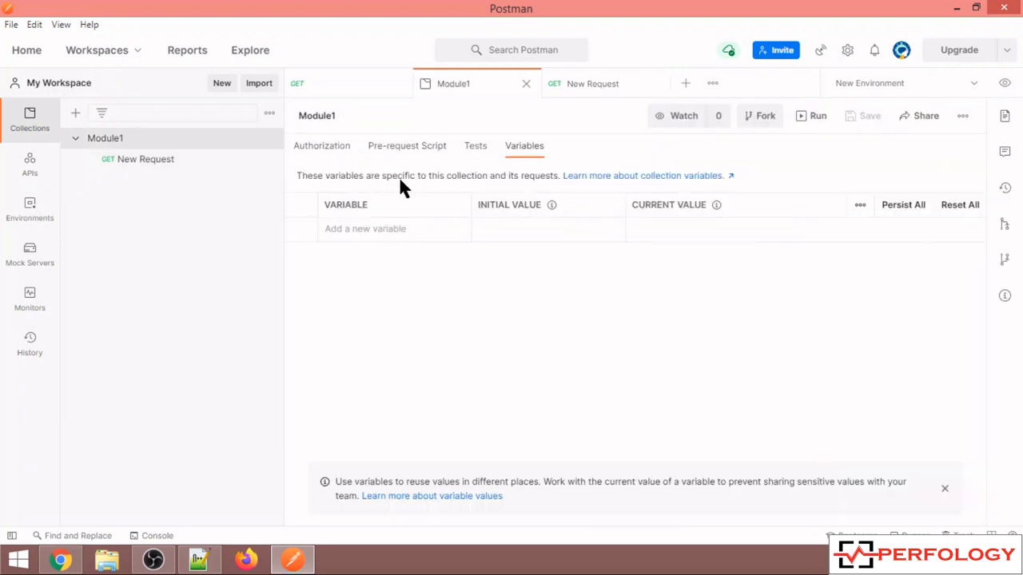
left_click(164, 166)
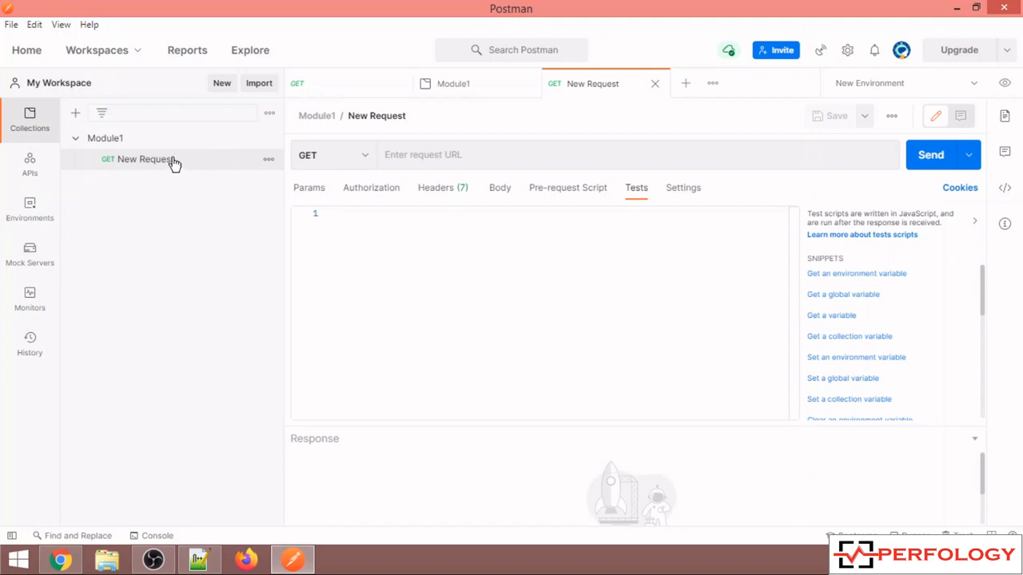
left_click(76, 142)
left_click(76, 140)
left_click(269, 138)
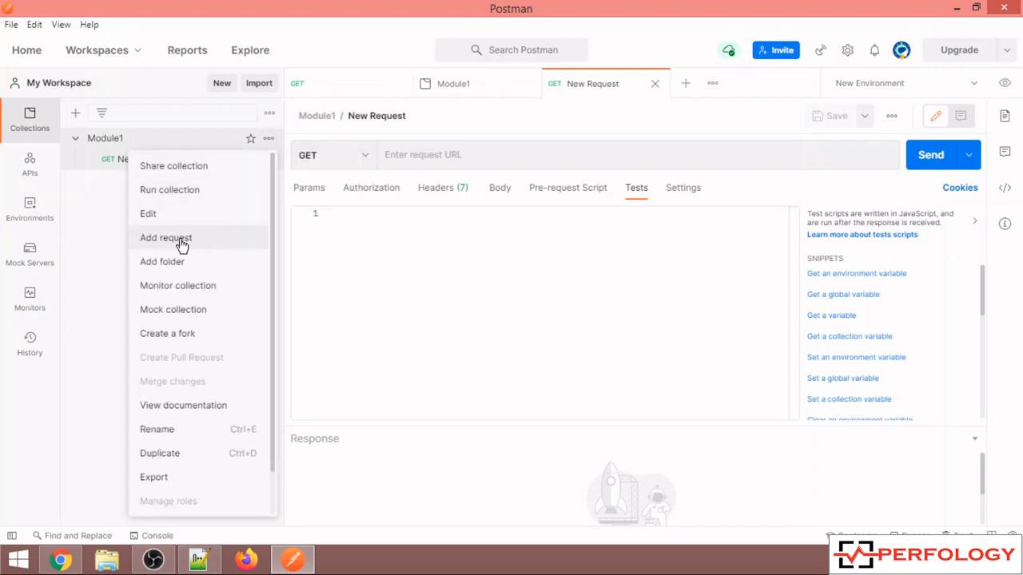
left_click(110, 210)
Collapse Module1 and create a second collection named Module2.
left_click(75, 141)
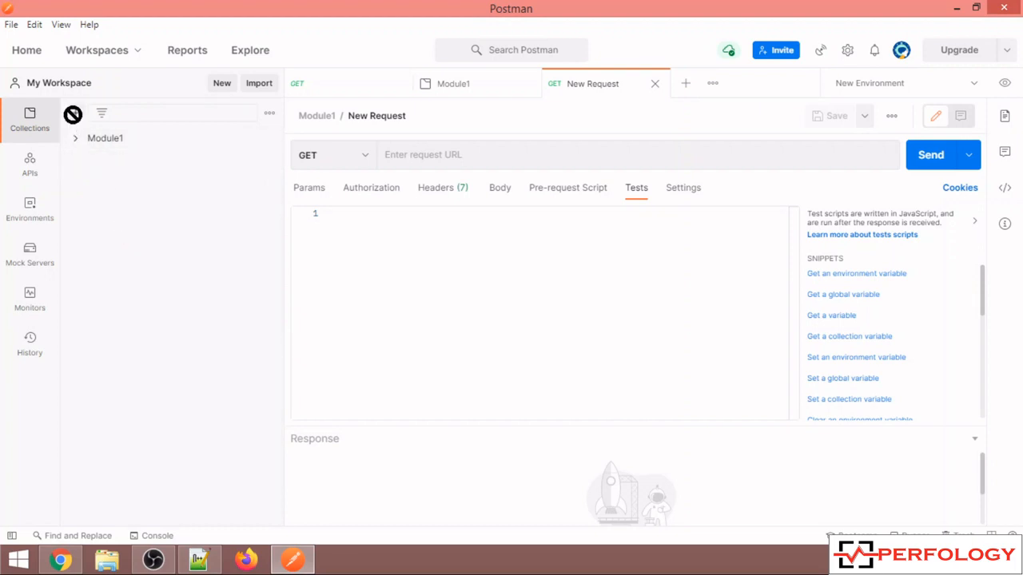
left_click(75, 112)
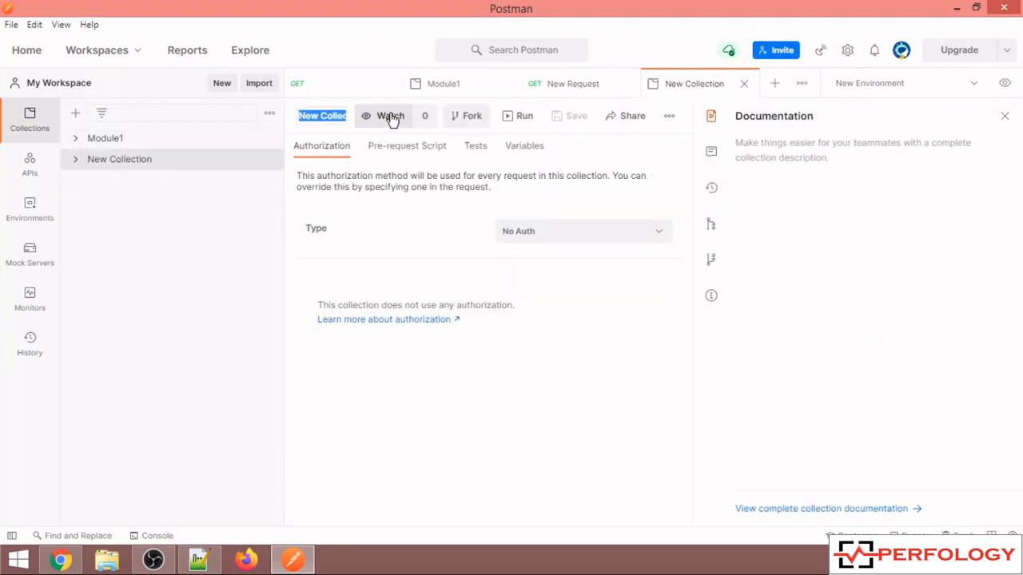
type("Module")
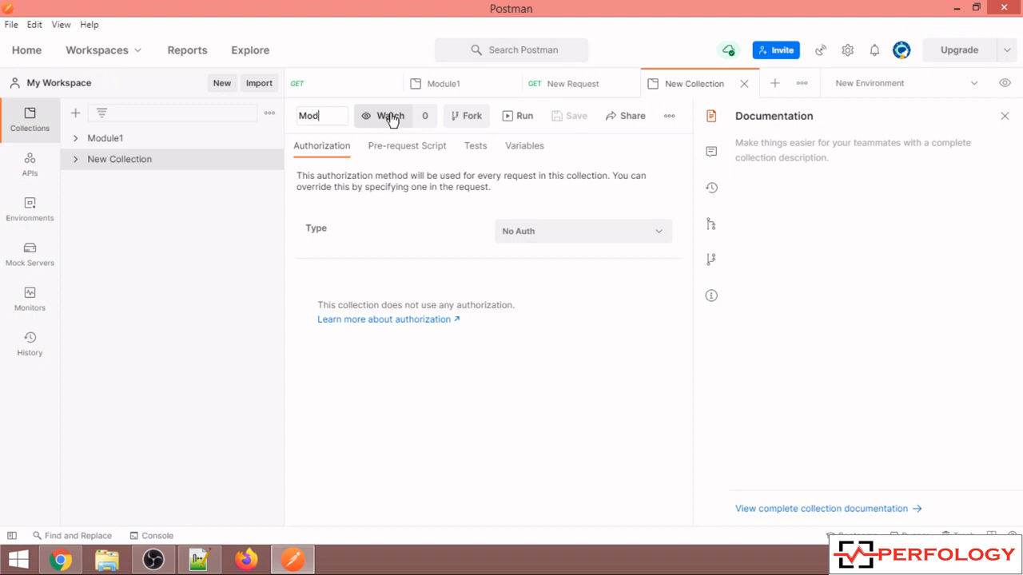
type("2")
left_click(84, 166)
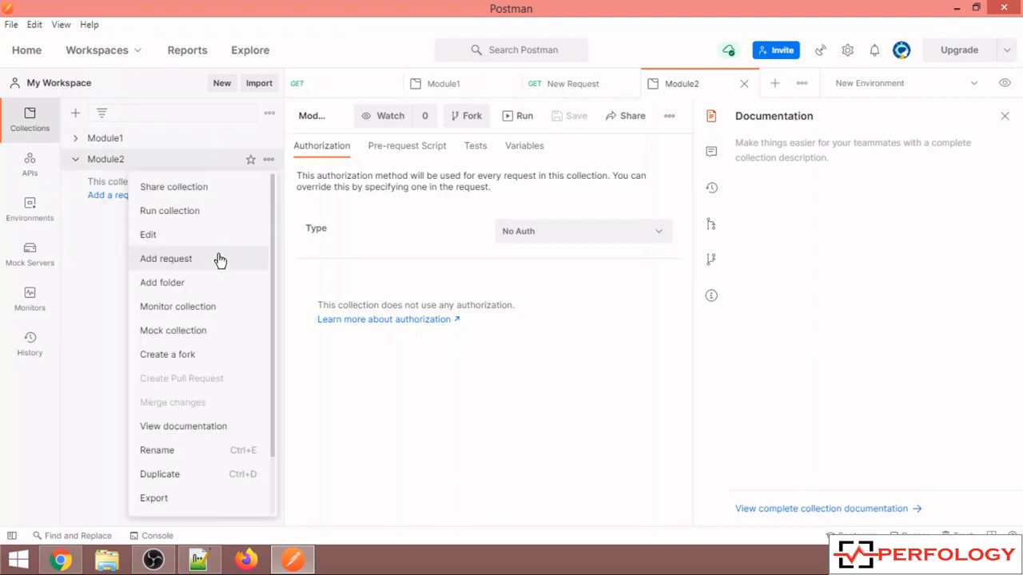
left_click(105, 209)
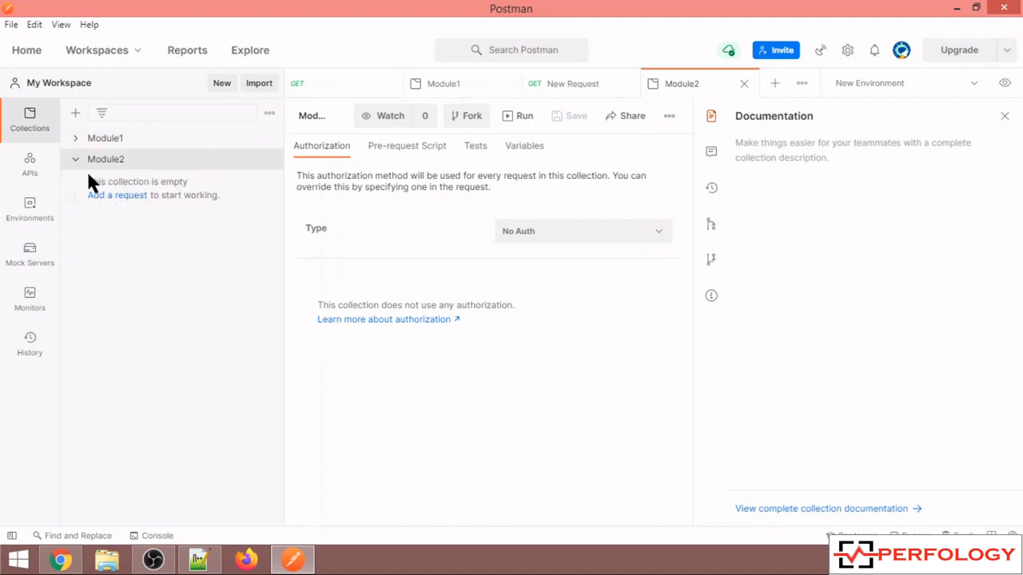
left_click(75, 163)
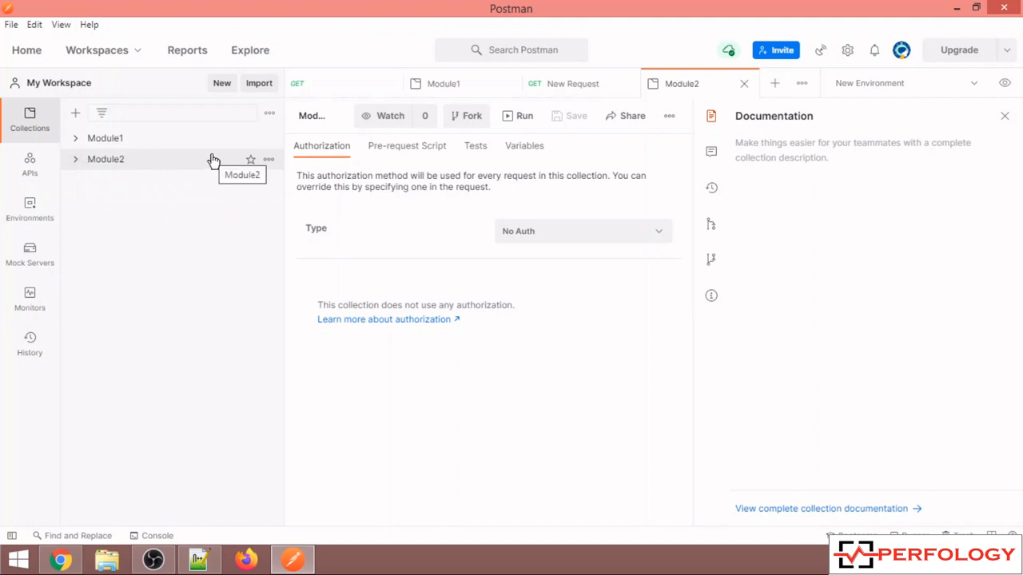
Generate a public link for sharing the Module1 collection and copy it.
left_click(269, 140)
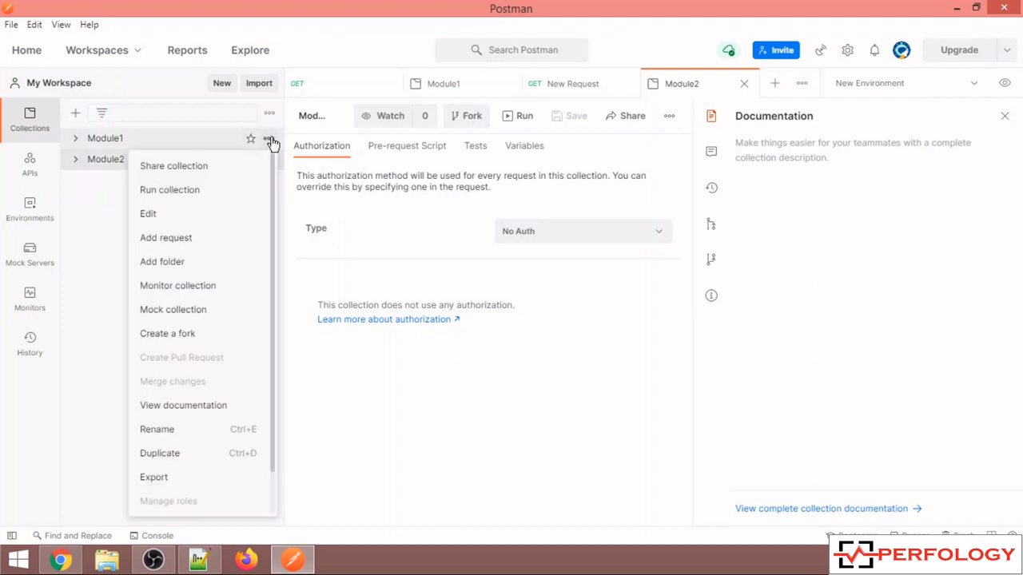
left_click(190, 166)
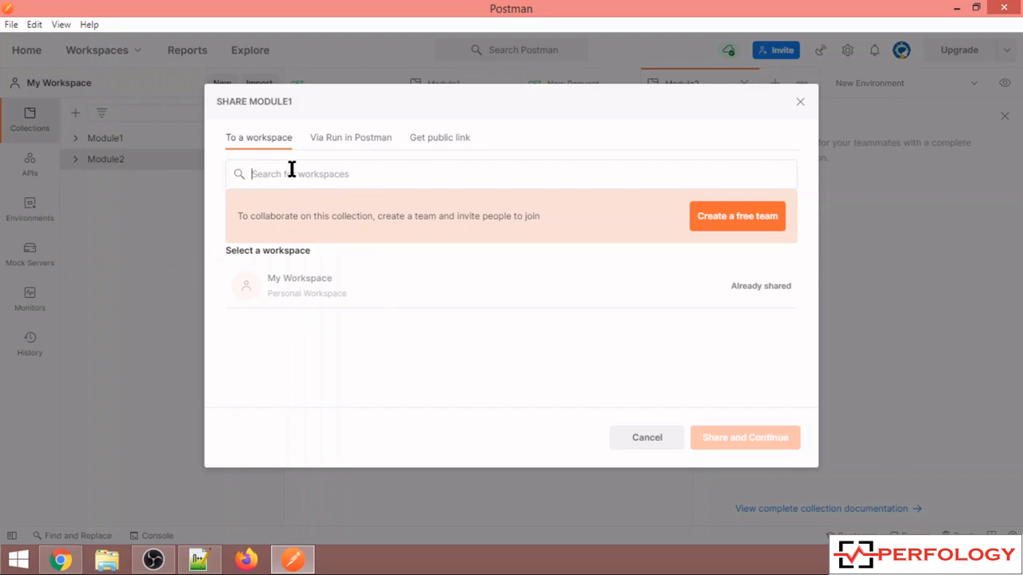
left_click(443, 144)
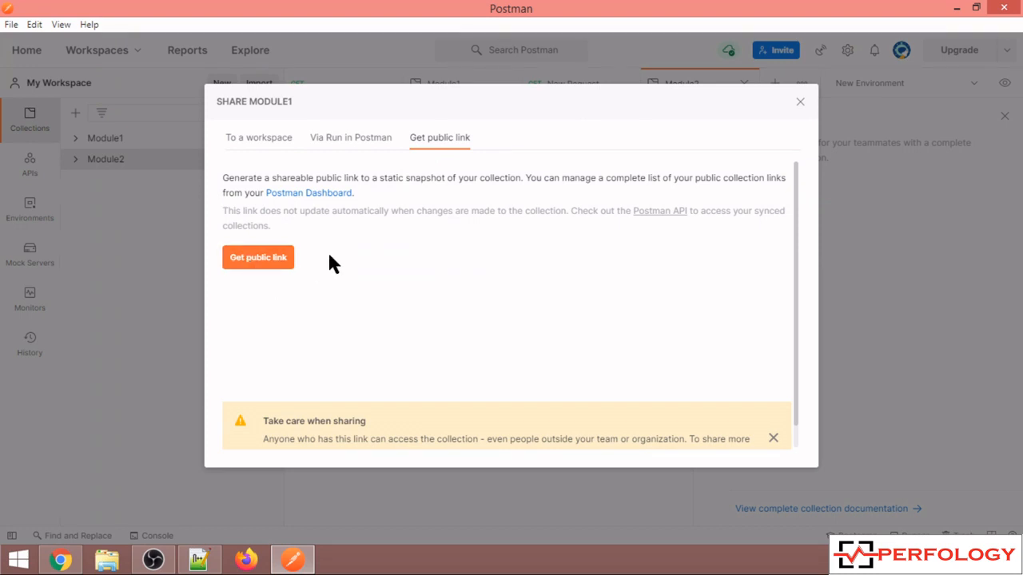
left_click(261, 265)
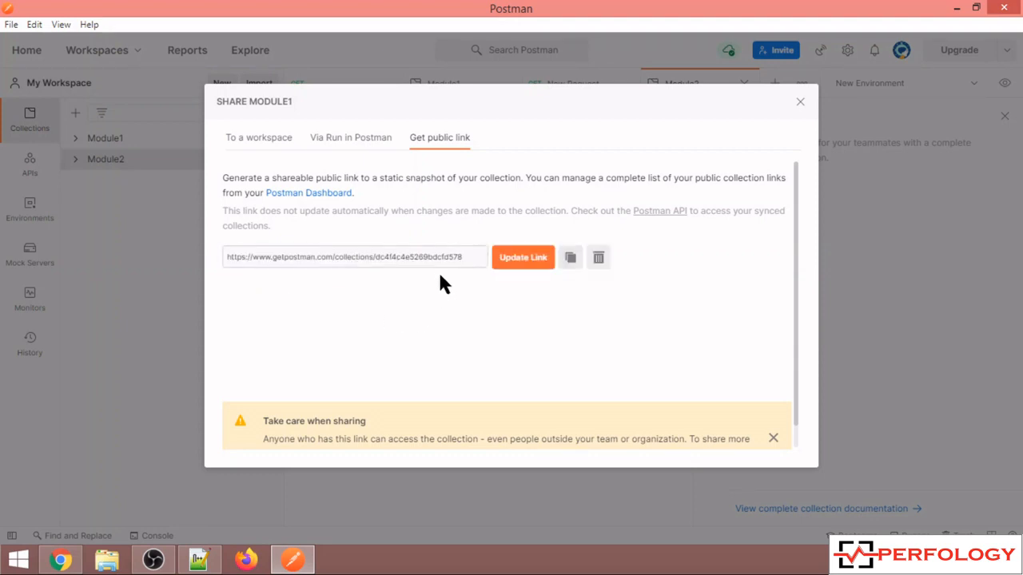
left_click_drag(468, 258, 224, 257)
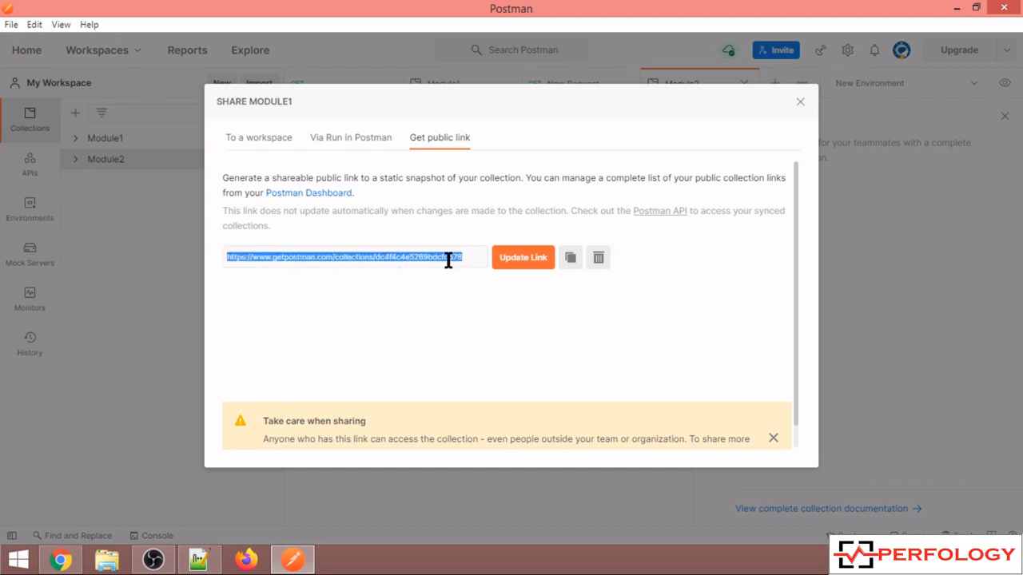
left_click(570, 258)
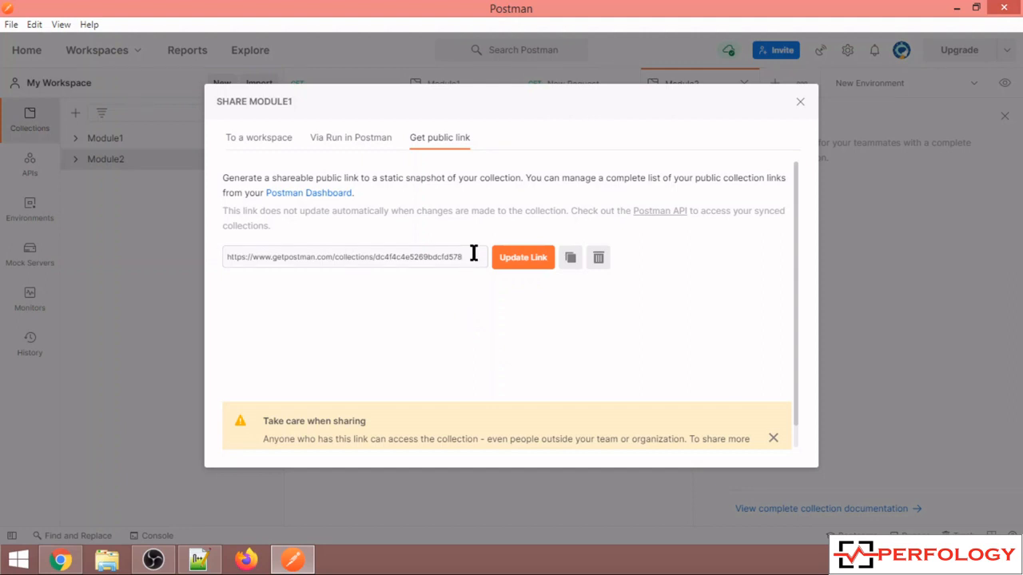
left_click_drag(471, 254, 217, 248)
key("Escape")
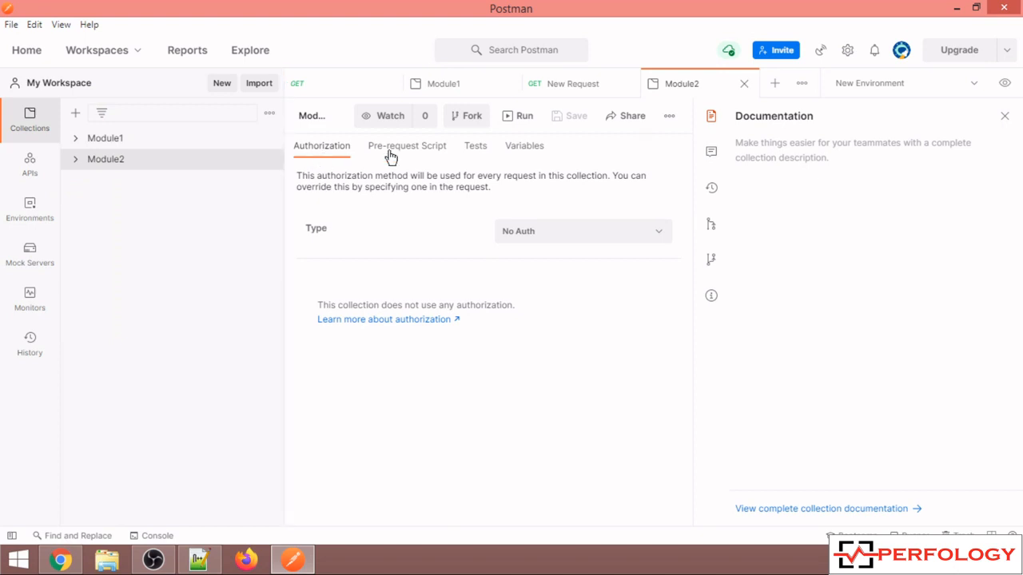
Add the comment "test" to the Module2 collection.
left_click(712, 153)
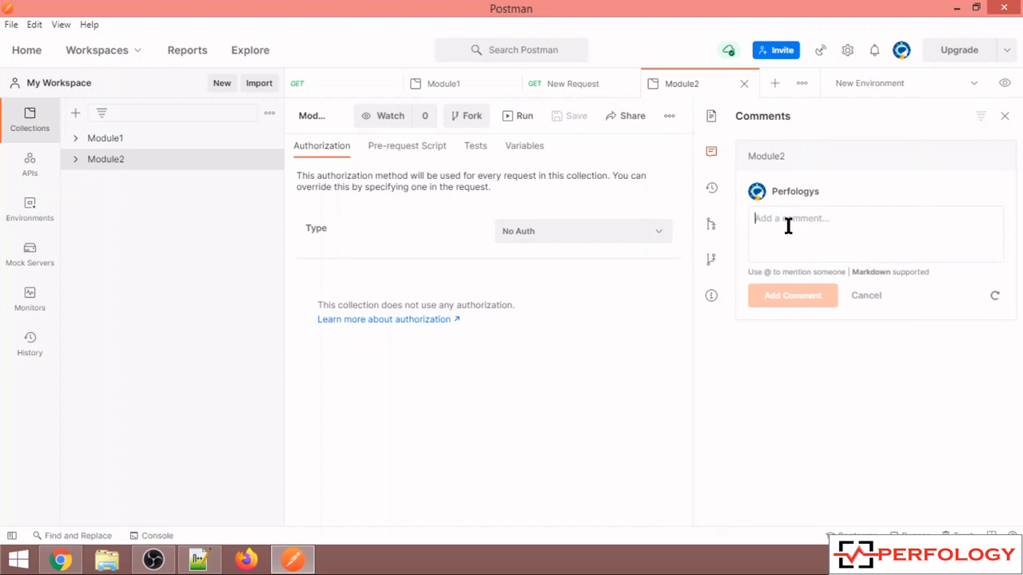
type("test")
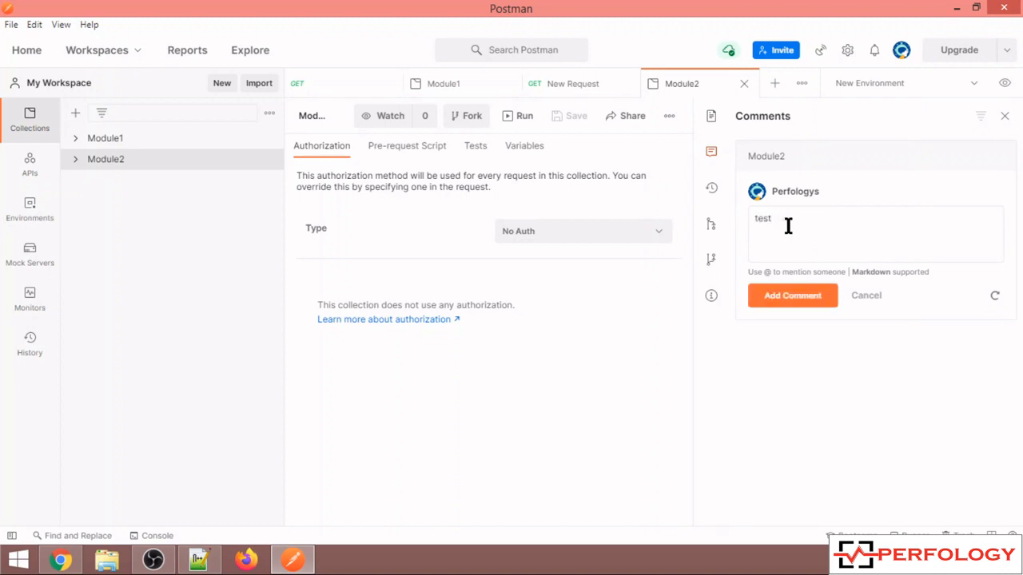
left_click(787, 302)
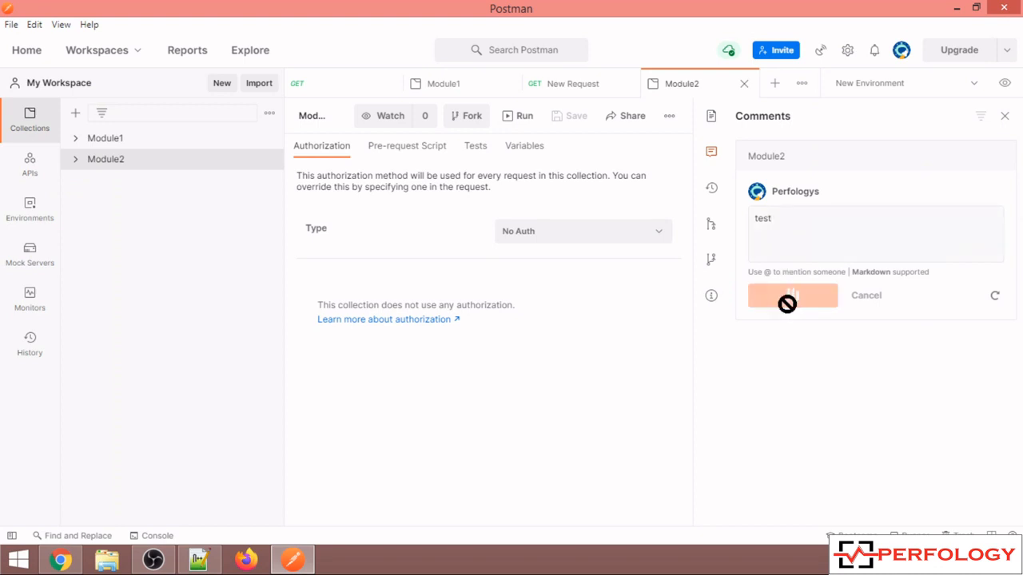
mouse_move(787, 224)
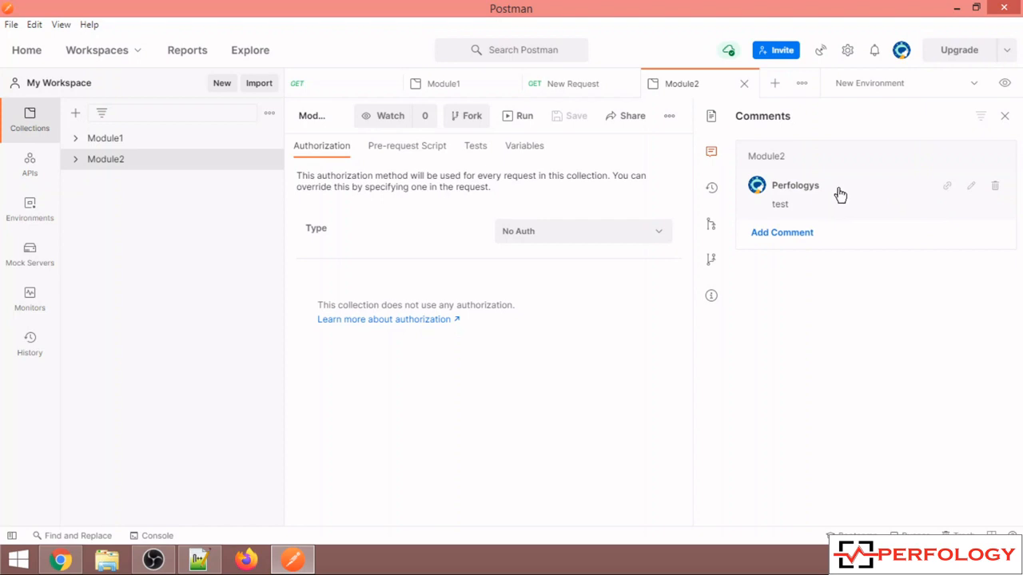
left_click_drag(835, 190, 764, 185)
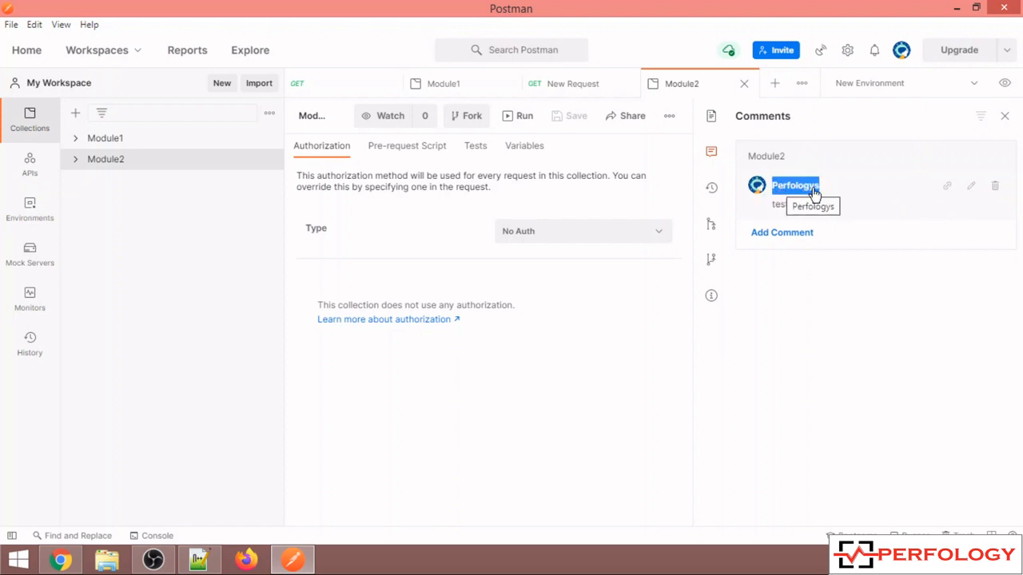
Review the changelog and comments of the Module2 collection.
left_click(714, 192)
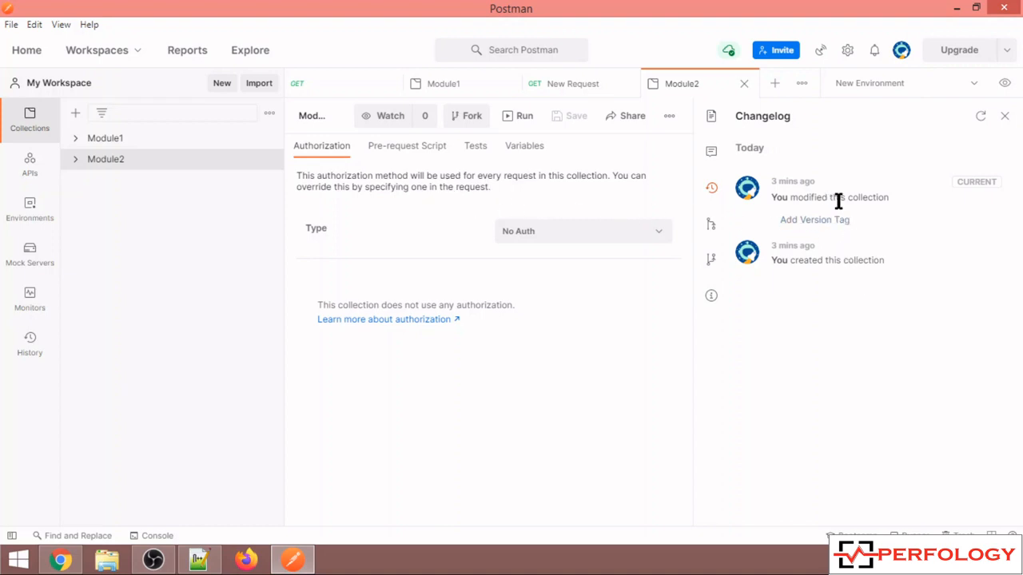
left_click(711, 154)
left_click(711, 151)
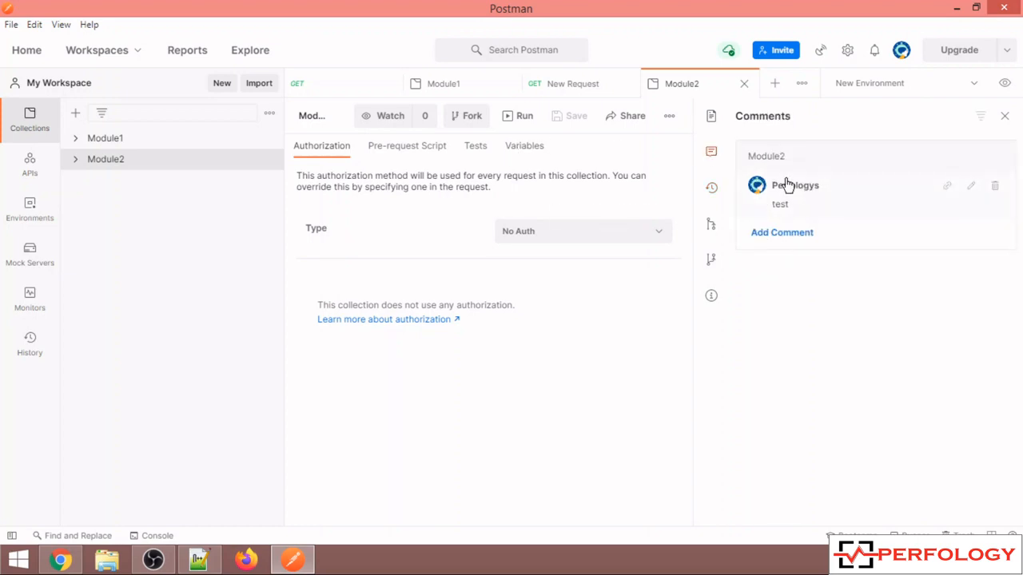
left_click(711, 188)
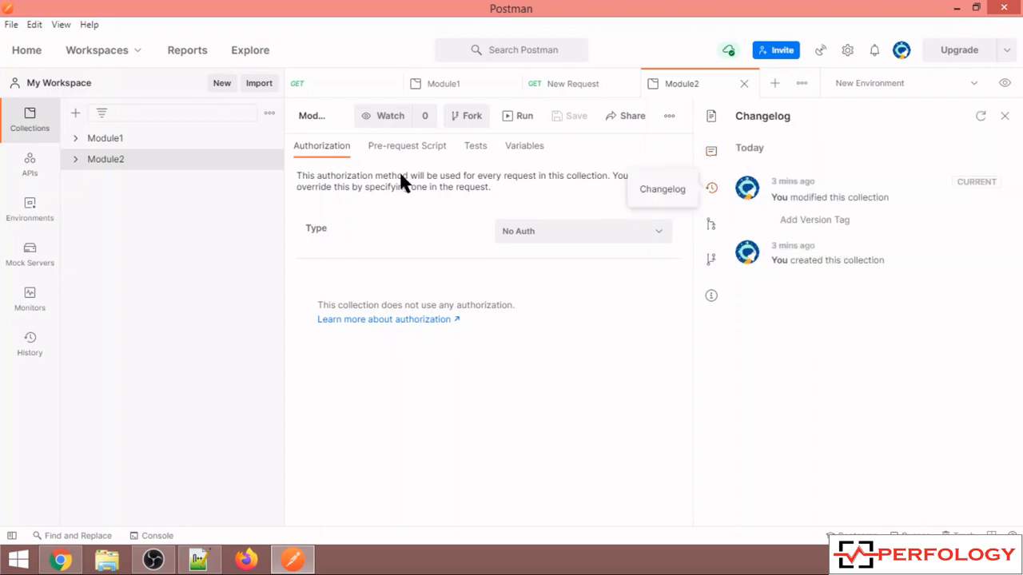
Expand the Module1 collection and open its New Request for editing.
left_click(77, 139)
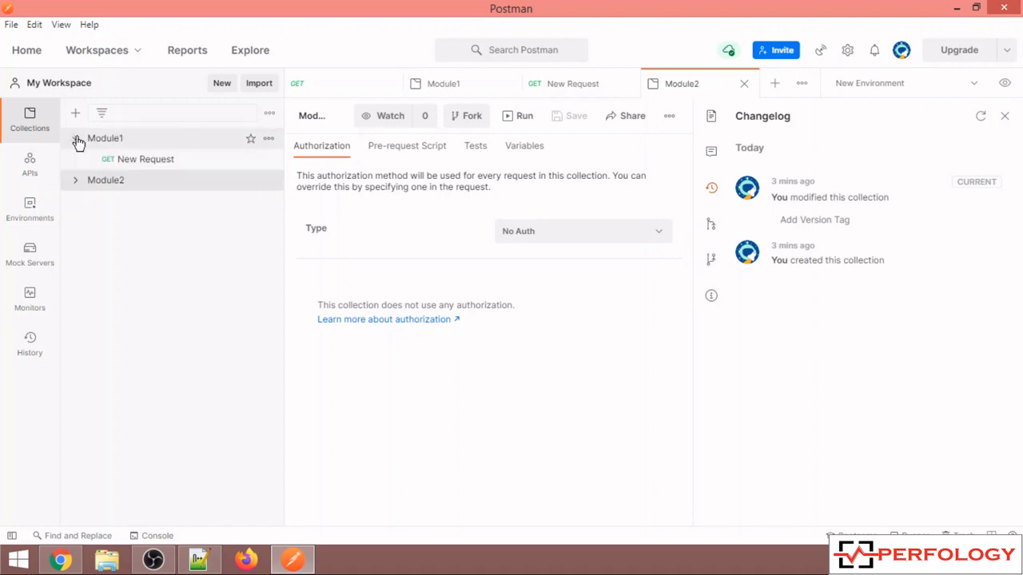
left_click(270, 139)
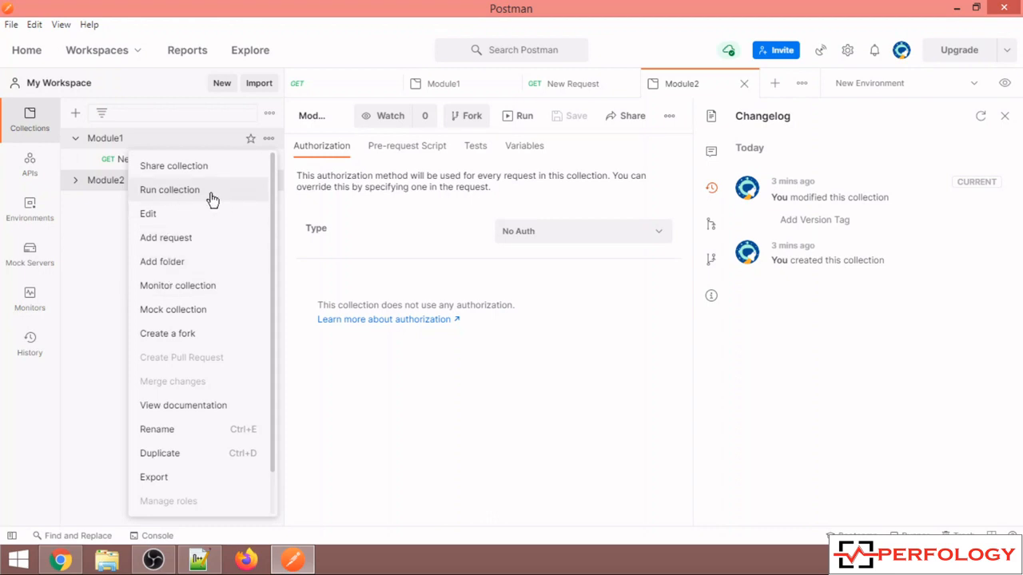
left_click(122, 161)
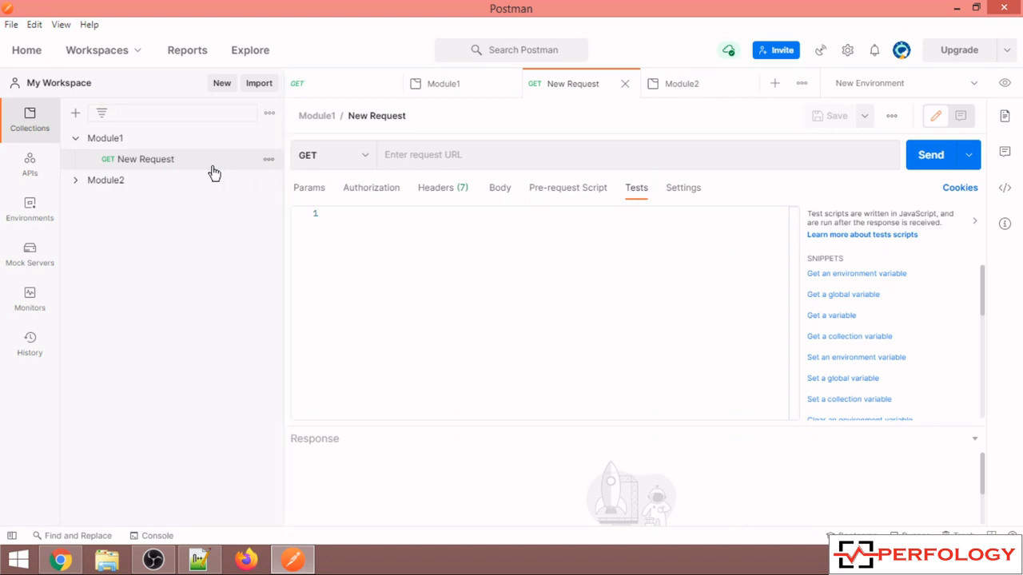
left_click(393, 155)
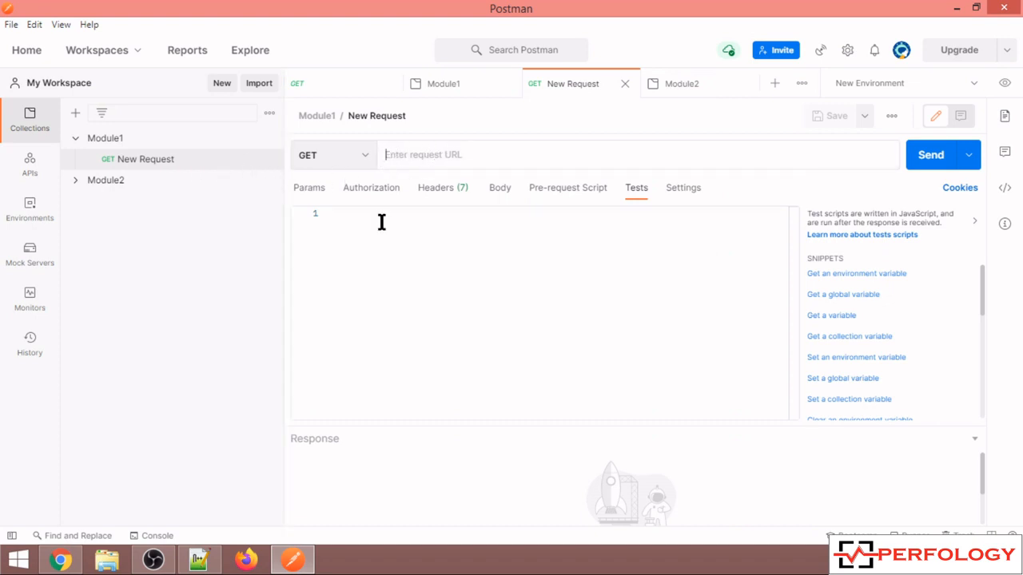
left_click(199, 560)
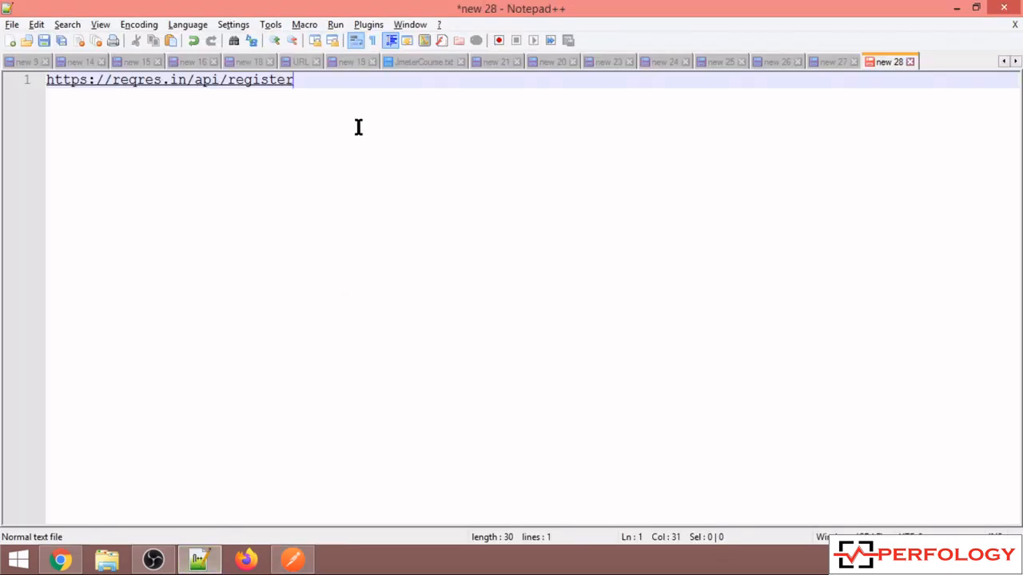
key("ctrl+a")
key("ctrl+c")
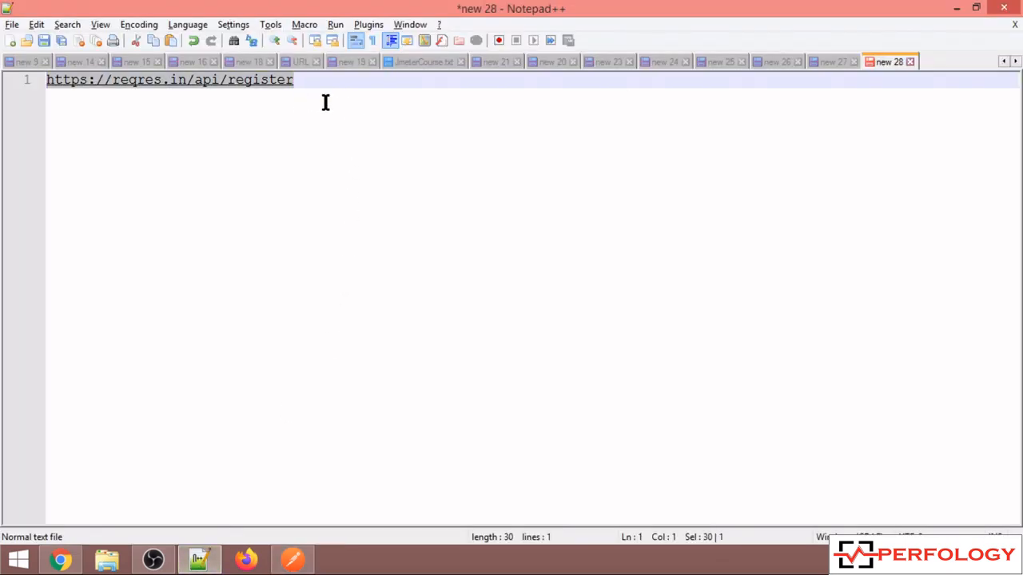
key("alt+Tab")
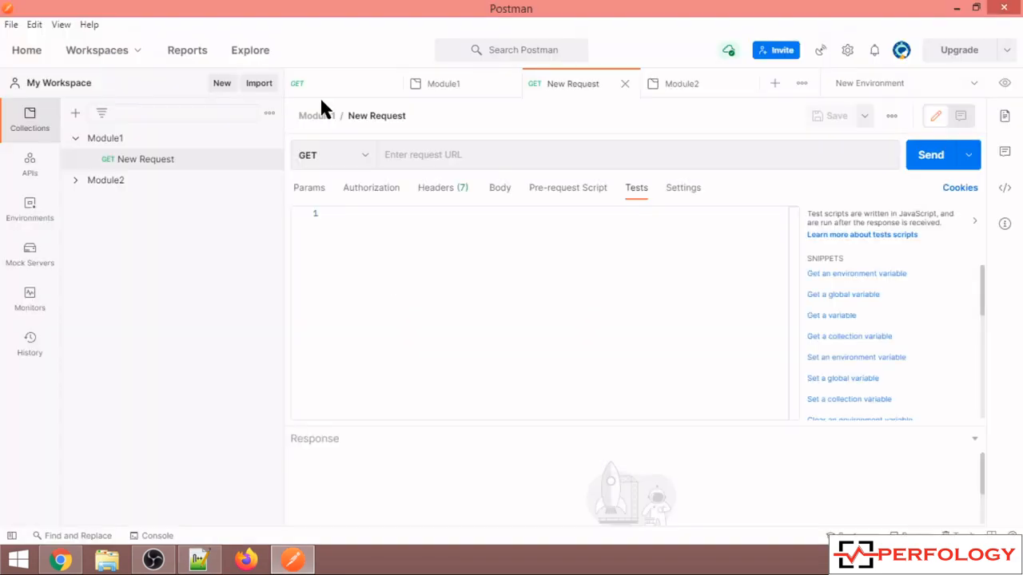
left_click(421, 157)
key("ctrl+v")
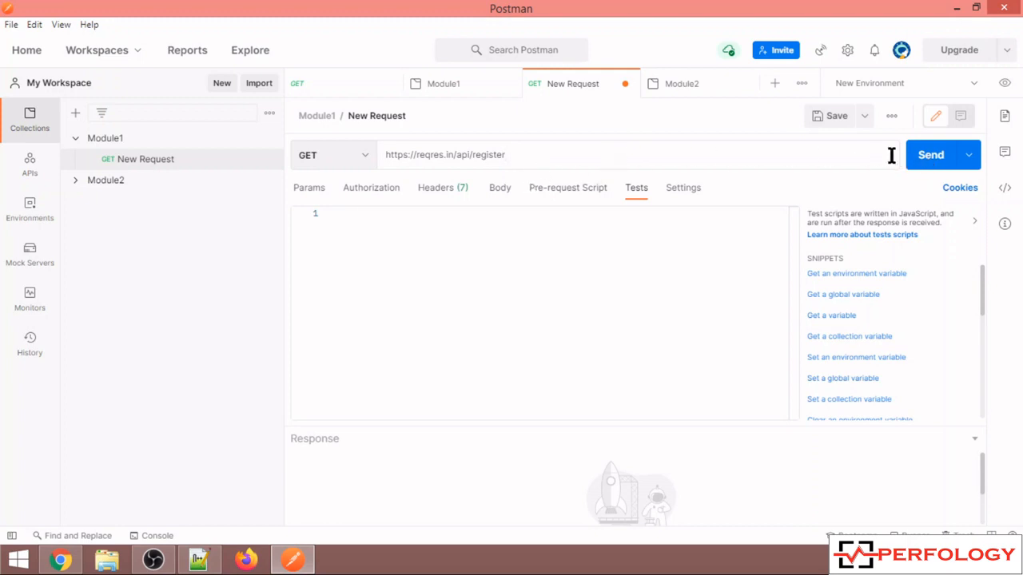
Send the GET request and enlarge the response area to check the returned status.
left_click(928, 156)
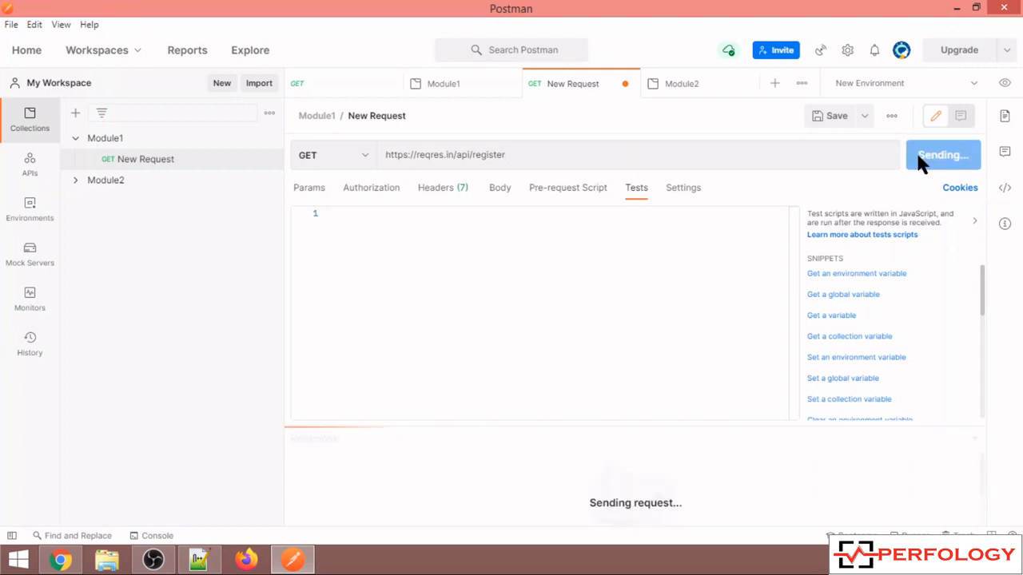
left_click_drag(605, 427, 612, 291)
left_click_drag(729, 302, 754, 299)
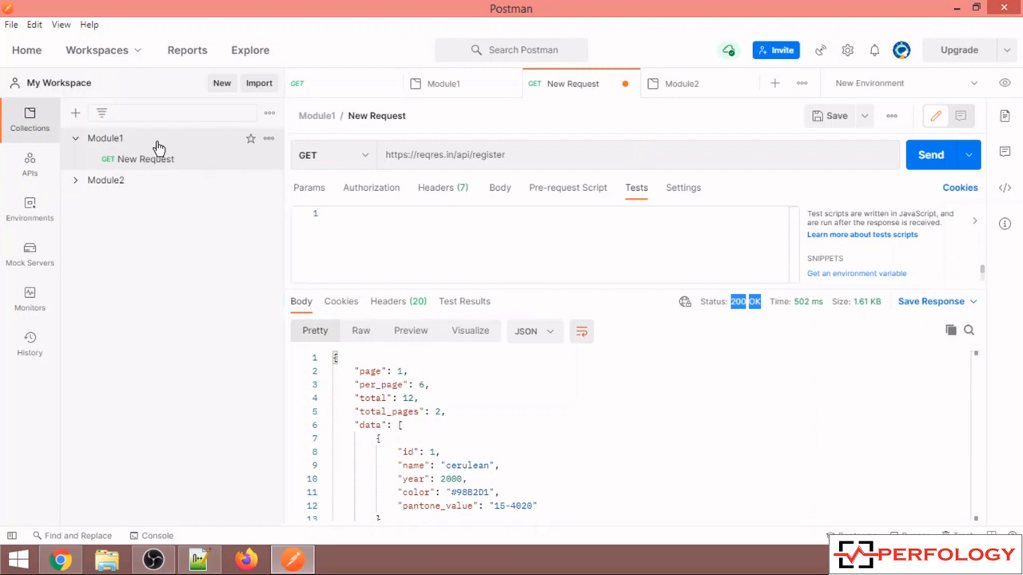
Run the Module1 collection with 5 iterations and a 50 ms delay.
left_click(268, 141)
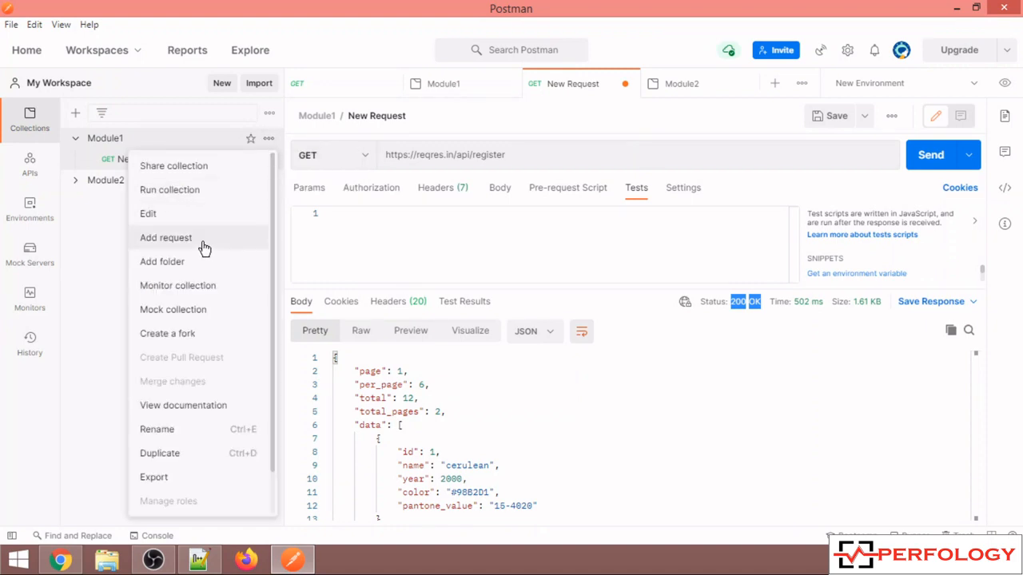
left_click(188, 192)
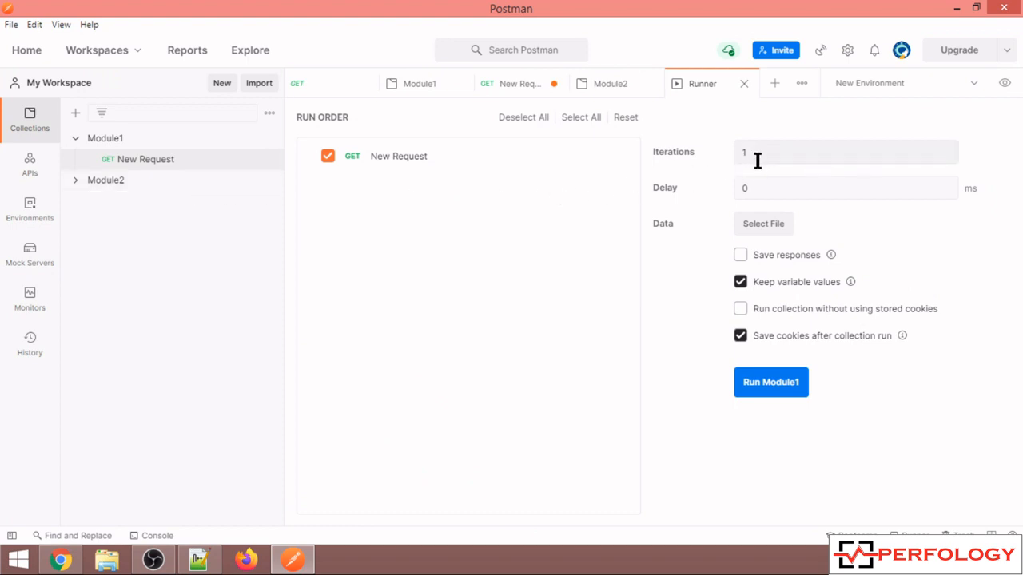
left_click(763, 155)
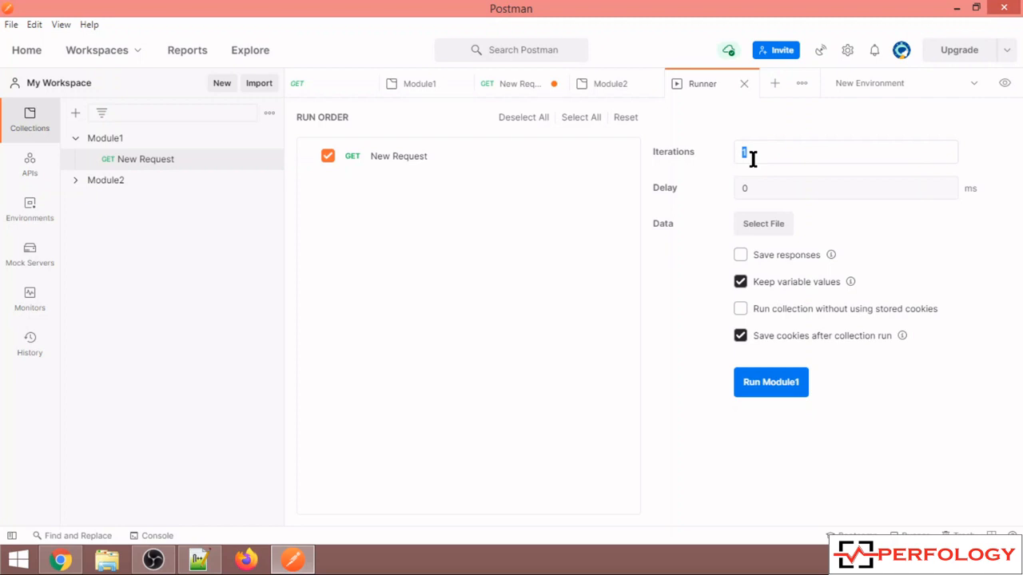
type("5")
left_click_drag(764, 192, 739, 191)
type("50")
left_click(776, 387)
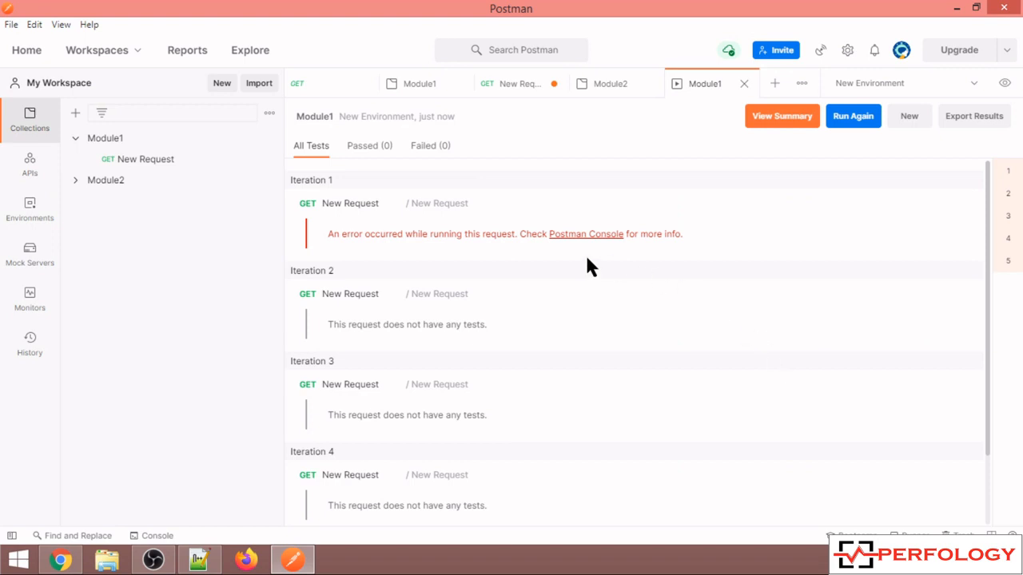
Examine the run results and the first iteration's request URL, request headers, request body and response headers.
scroll(455, 248, "down", 1)
scroll(456, 249, "up", 1)
left_click(357, 202)
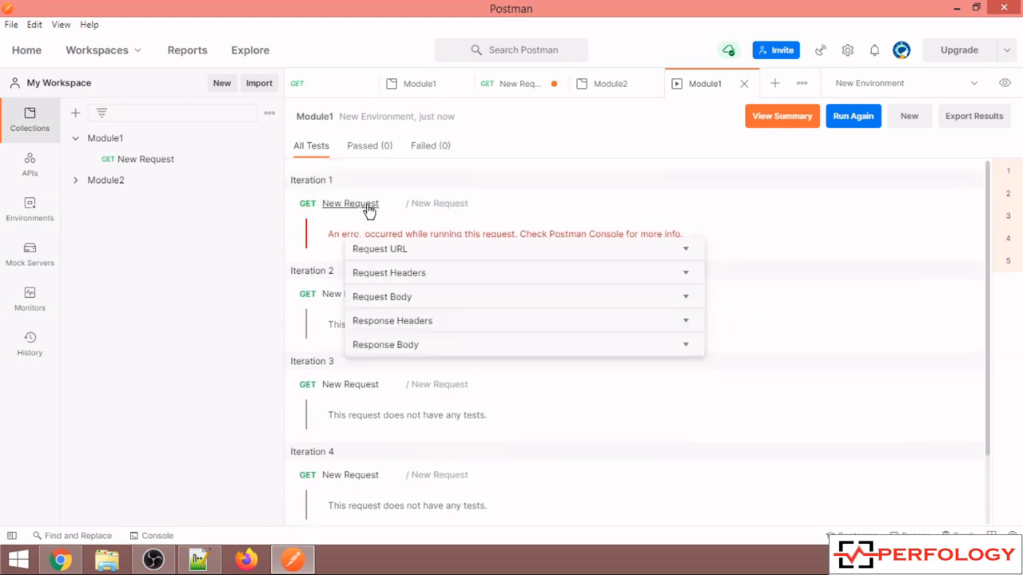
left_click(461, 249)
left_click(467, 294)
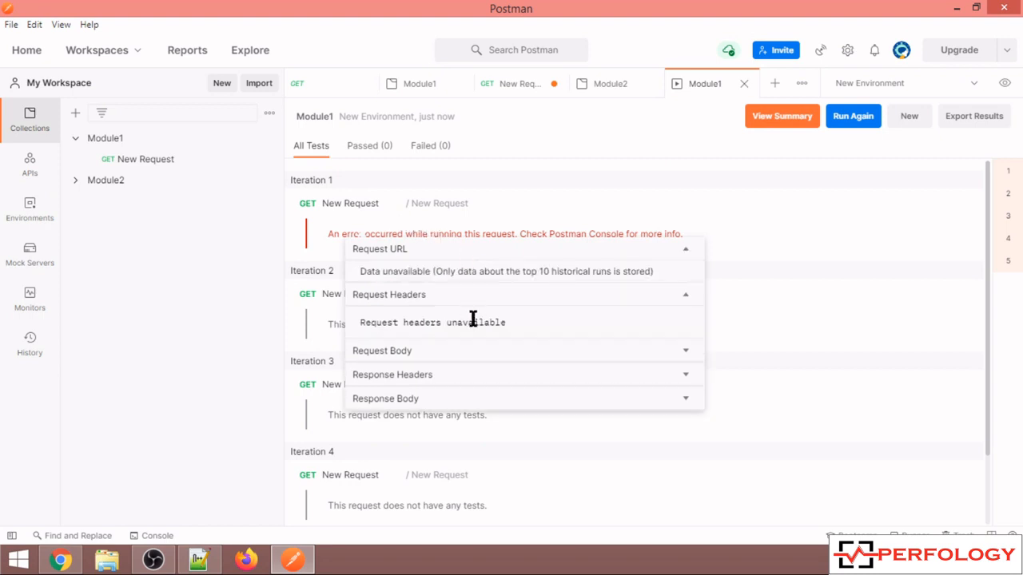
left_click(476, 350)
left_click(482, 407)
scroll(566, 332, "down", 2)
scroll(567, 332, "up", 2)
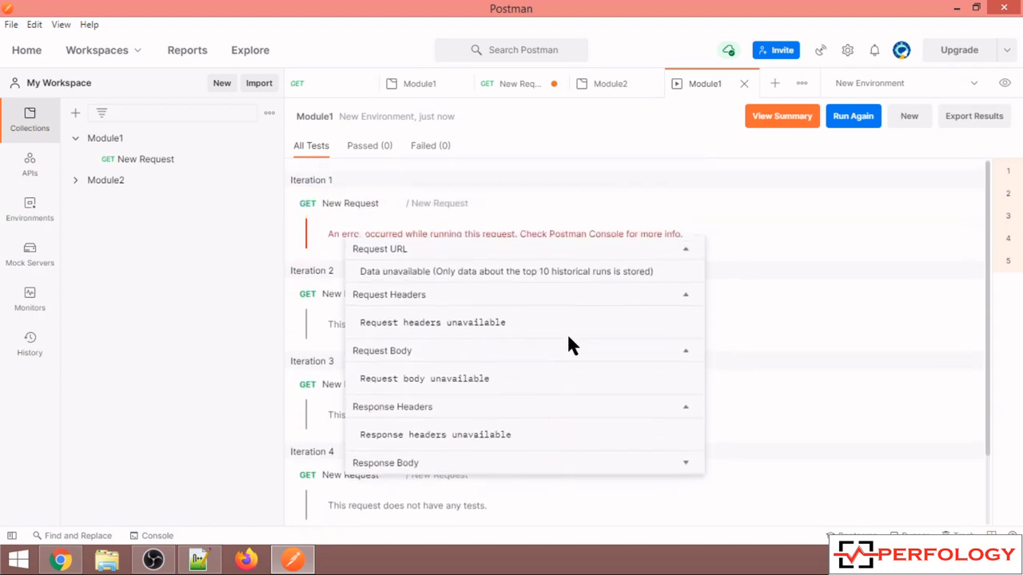
left_click(183, 164)
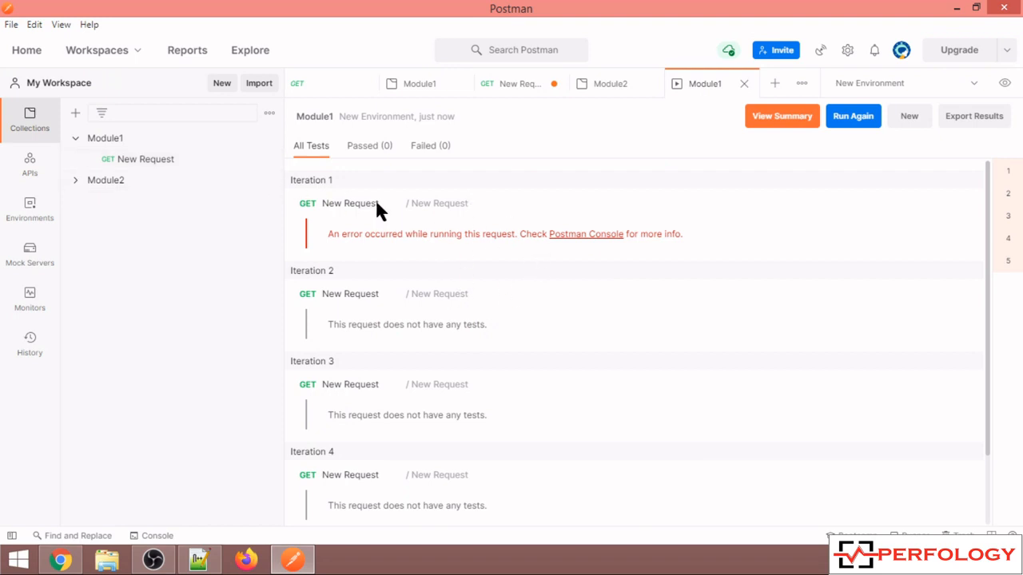
left_click(146, 158)
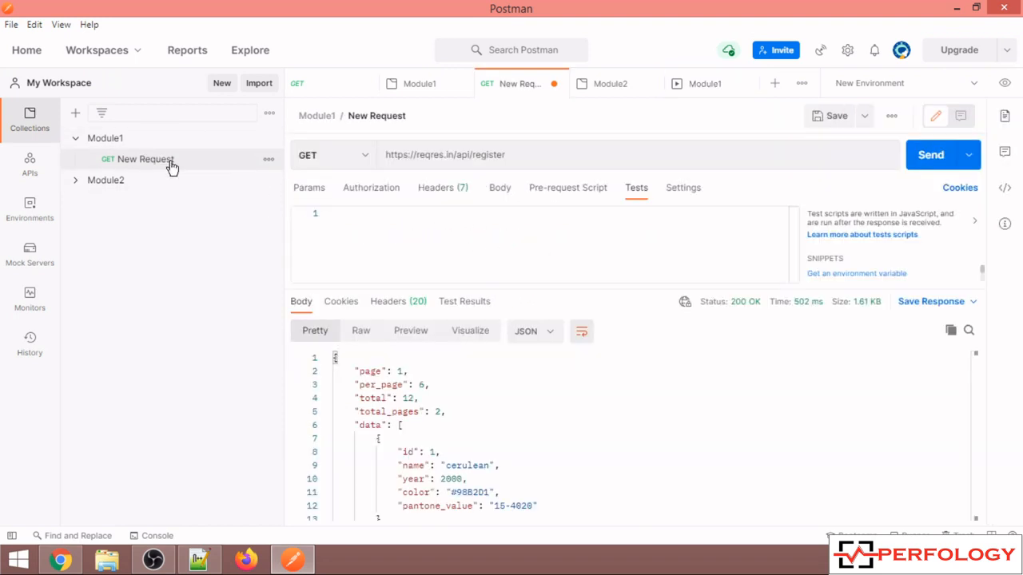
left_click_drag(543, 158, 381, 154)
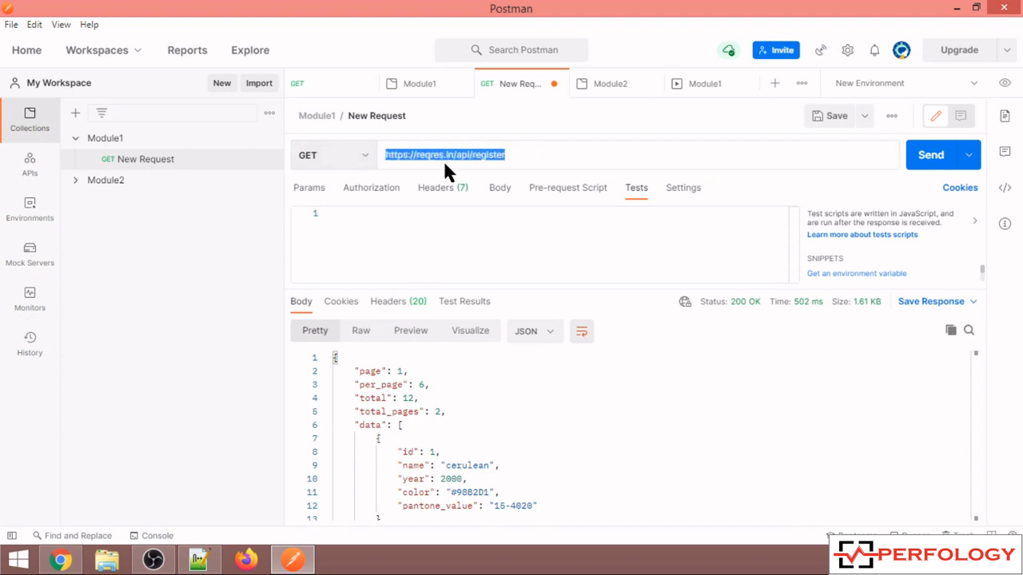
left_click(831, 119)
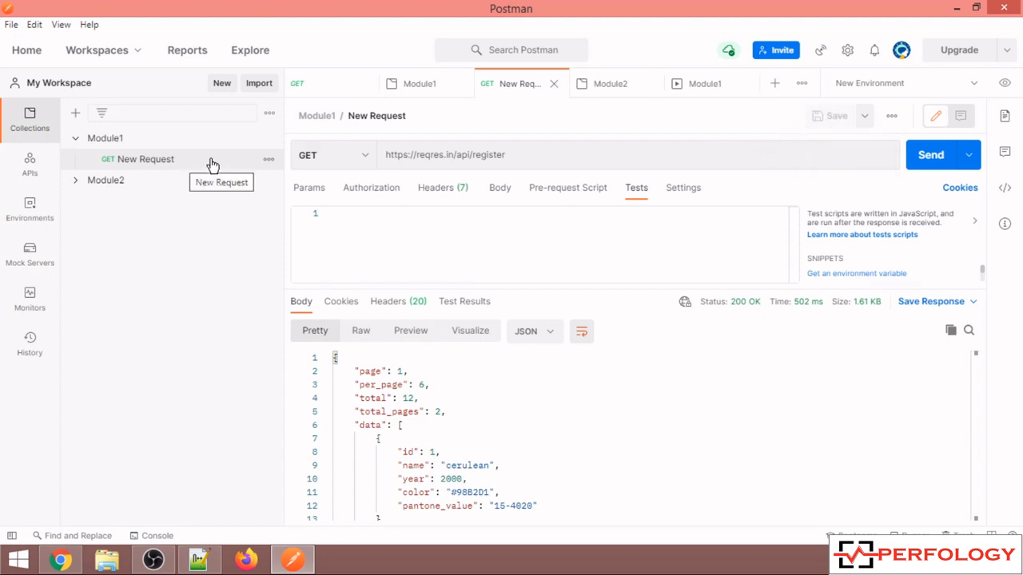
Start a new run of the saved Module1 collection with 5 iterations and a 50 ms delay.
left_click(269, 138)
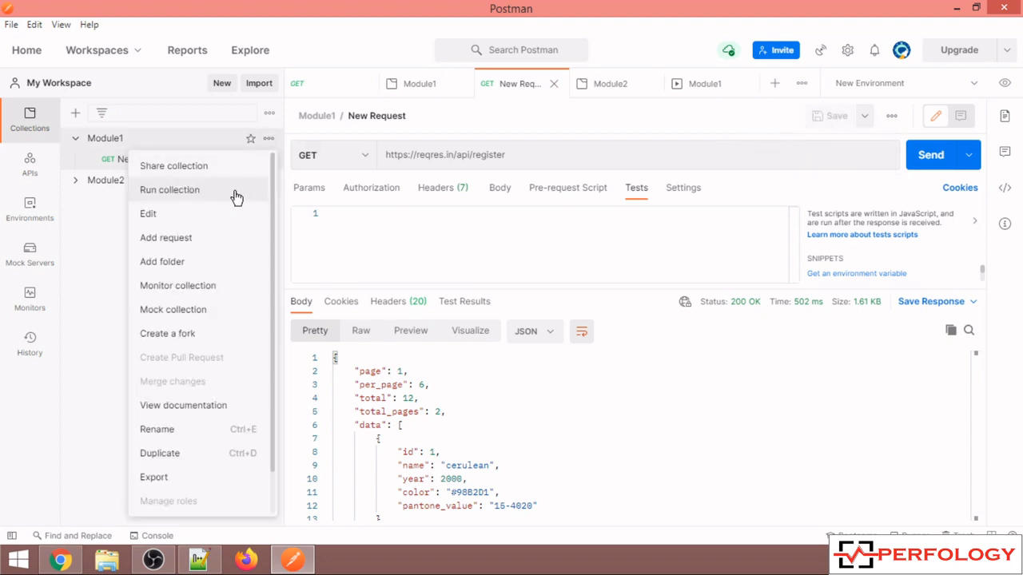
left_click(189, 197)
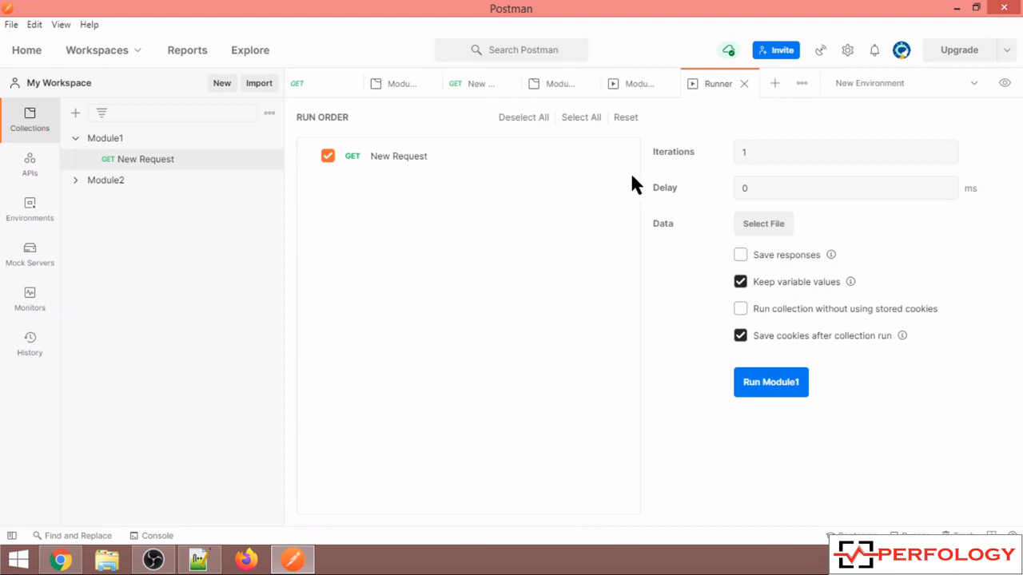
double_click(760, 150)
type("5")
double_click(776, 191)
type("50")
left_click(766, 389)
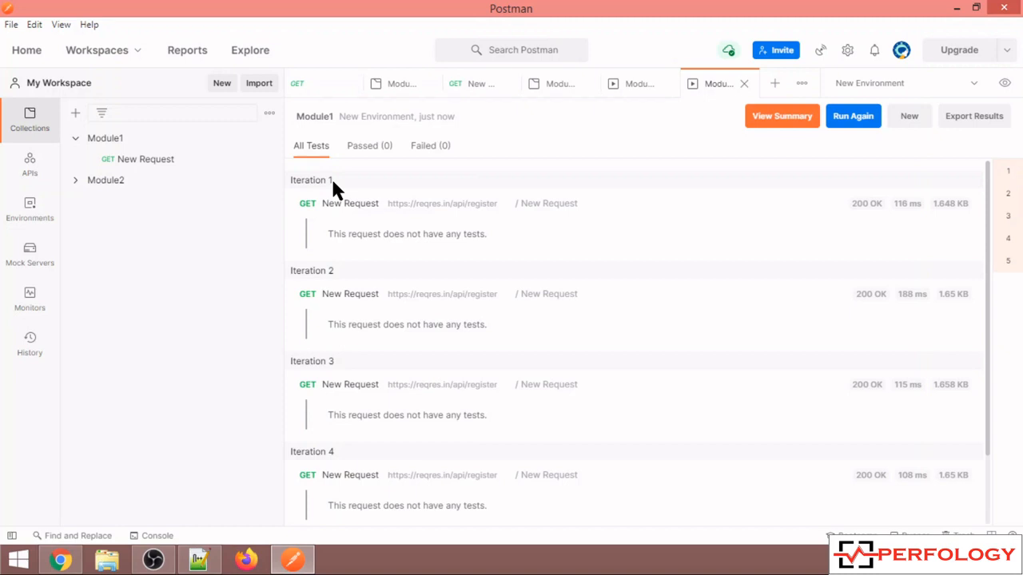
Review each iteration's status, time and size in the run results, and check the passed and failed tests.
scroll(359, 416, "down", 2)
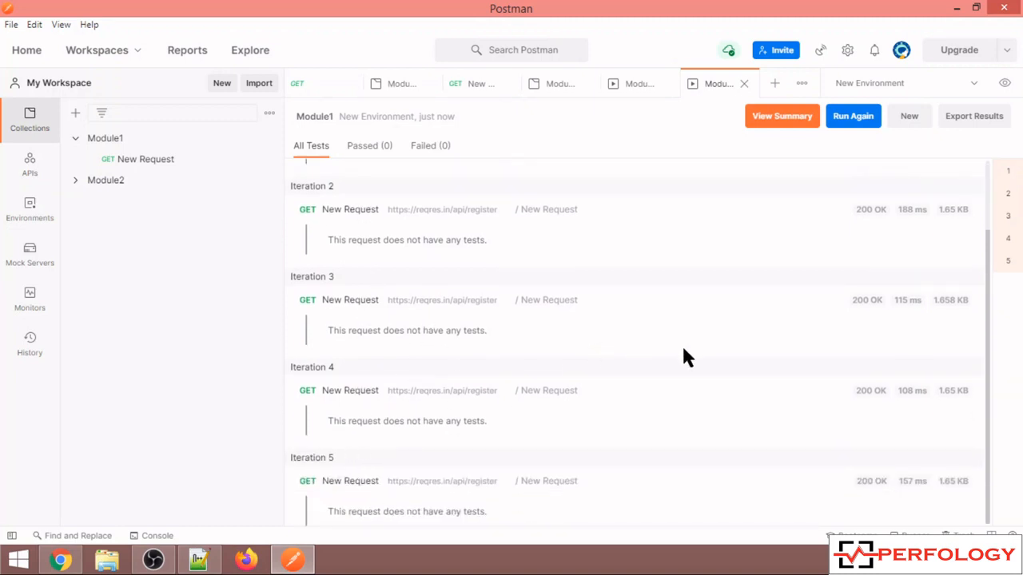
scroll(713, 352, "up", 2)
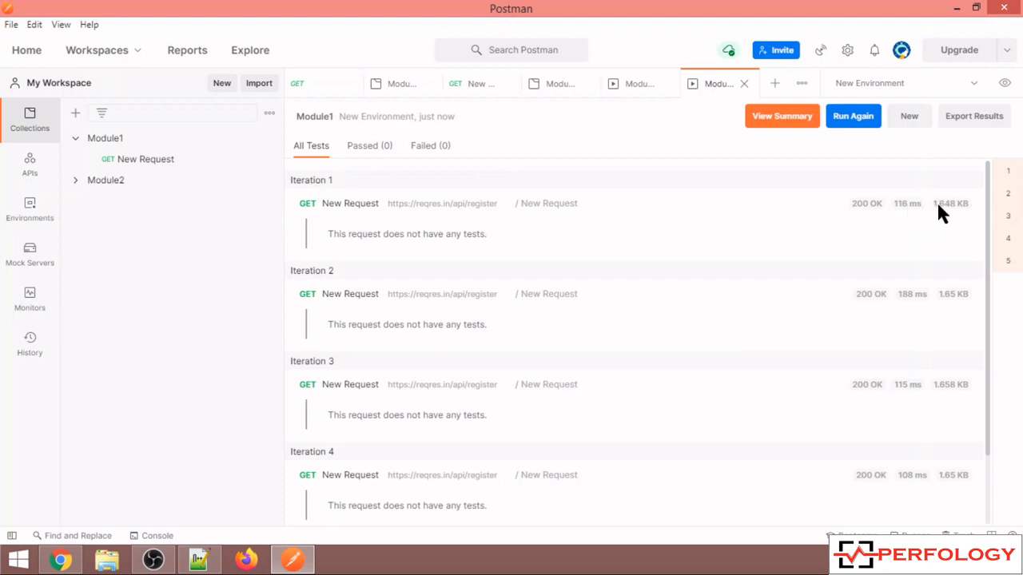
scroll(947, 216, "down", 2)
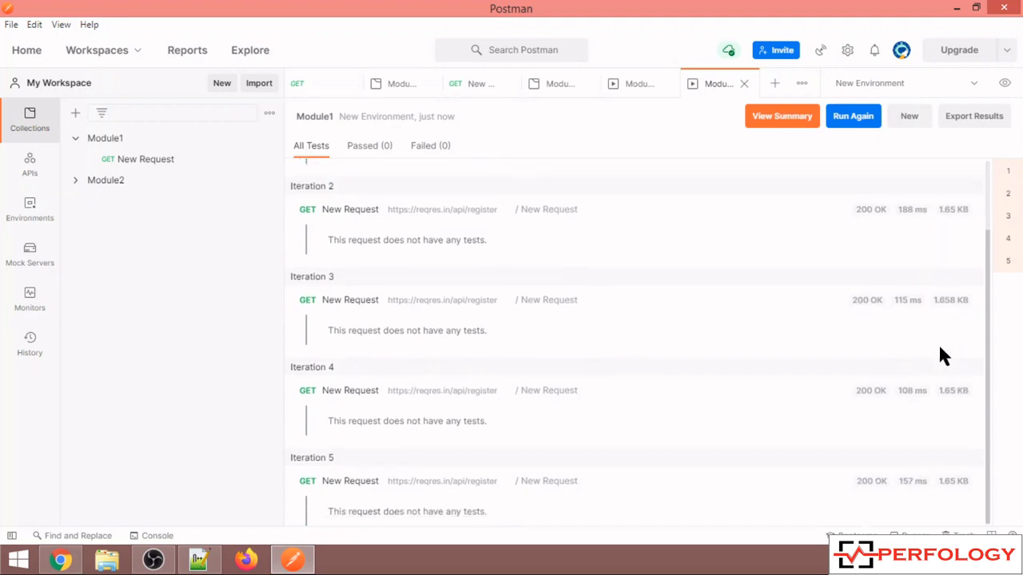
scroll(907, 295, "up", 2)
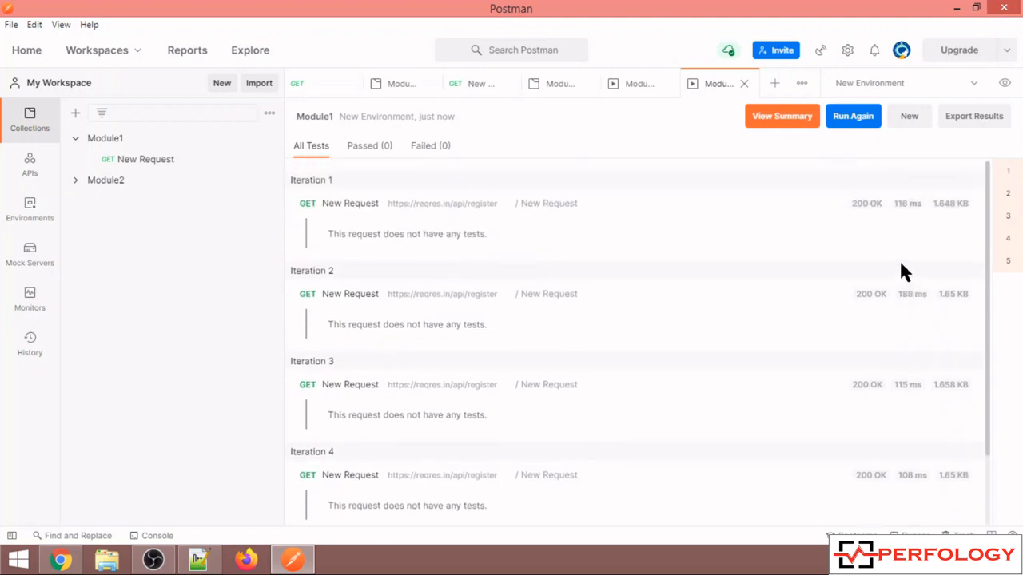
left_click(369, 150)
left_click(429, 151)
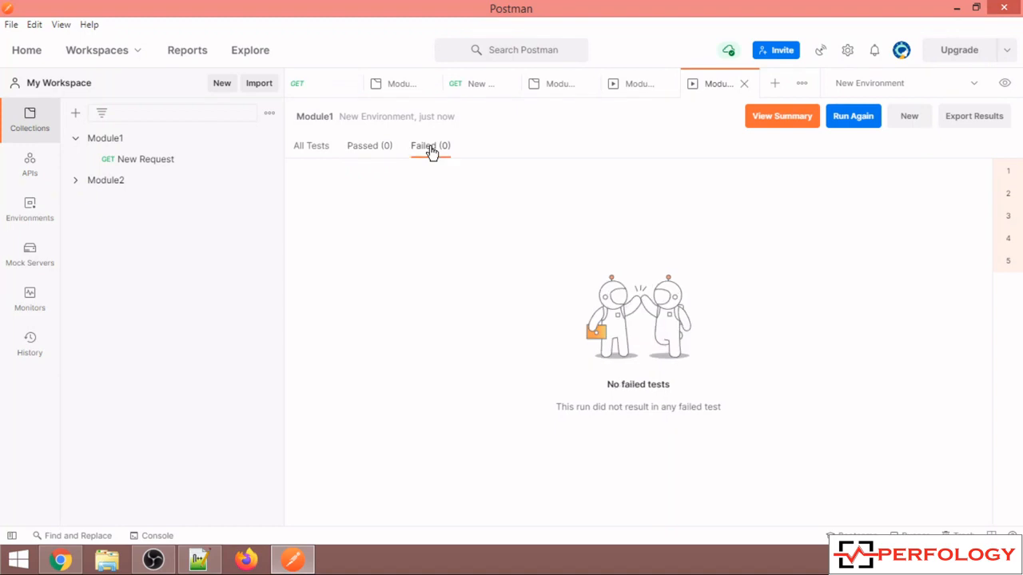
left_click(378, 152)
left_click(315, 154)
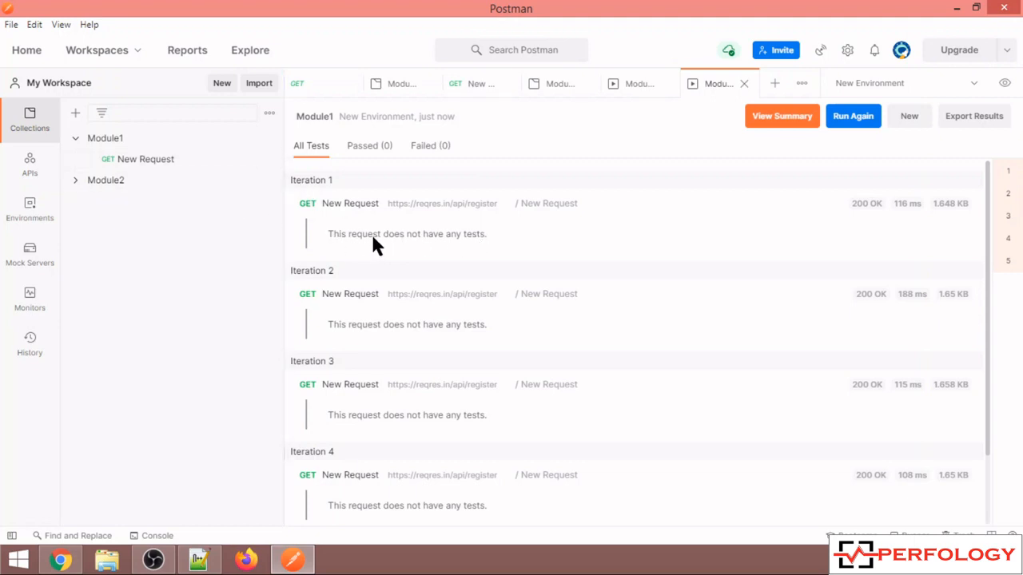
Add the "Status code: Code is 200" snippet to the test script of New Request in Module1.
left_click(163, 164)
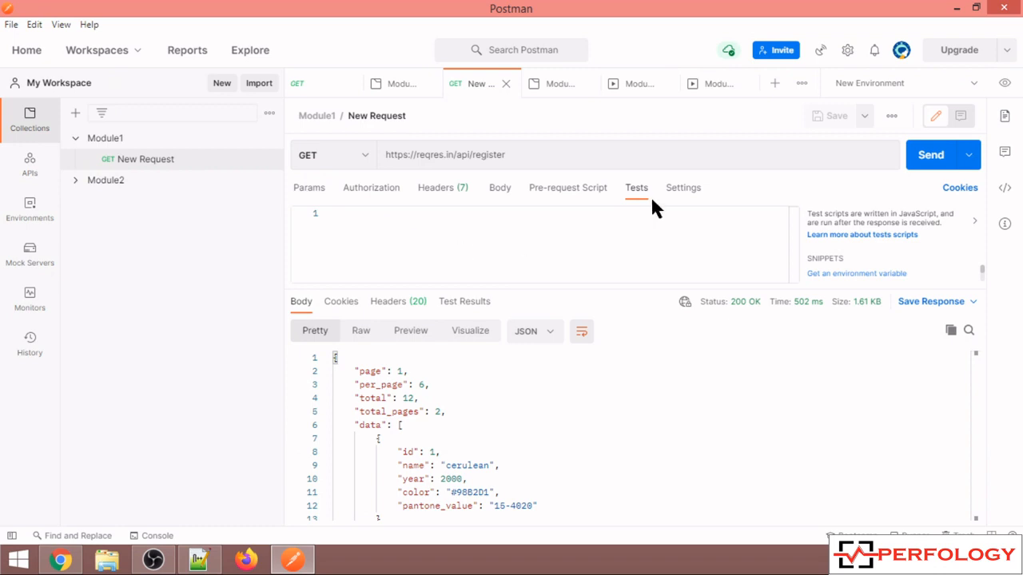
left_click(351, 217)
left_click_drag(620, 290, 643, 452)
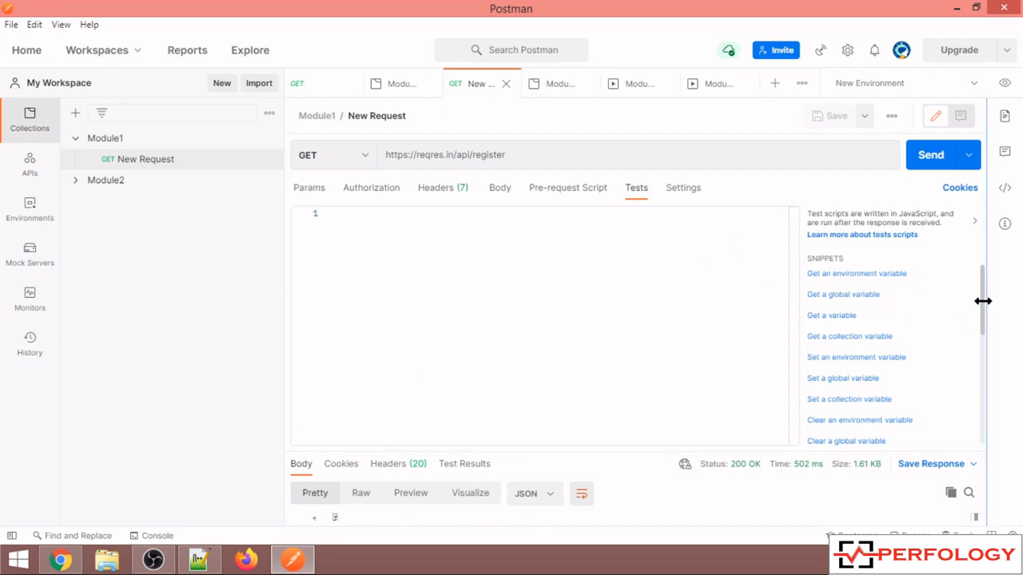
scroll(892, 338, "down", 3)
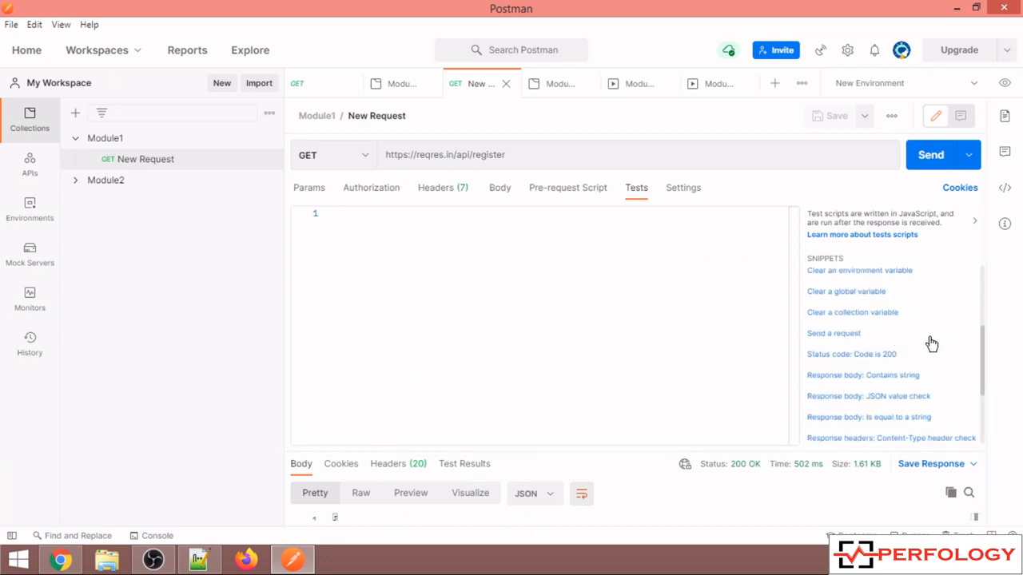
left_click(860, 359)
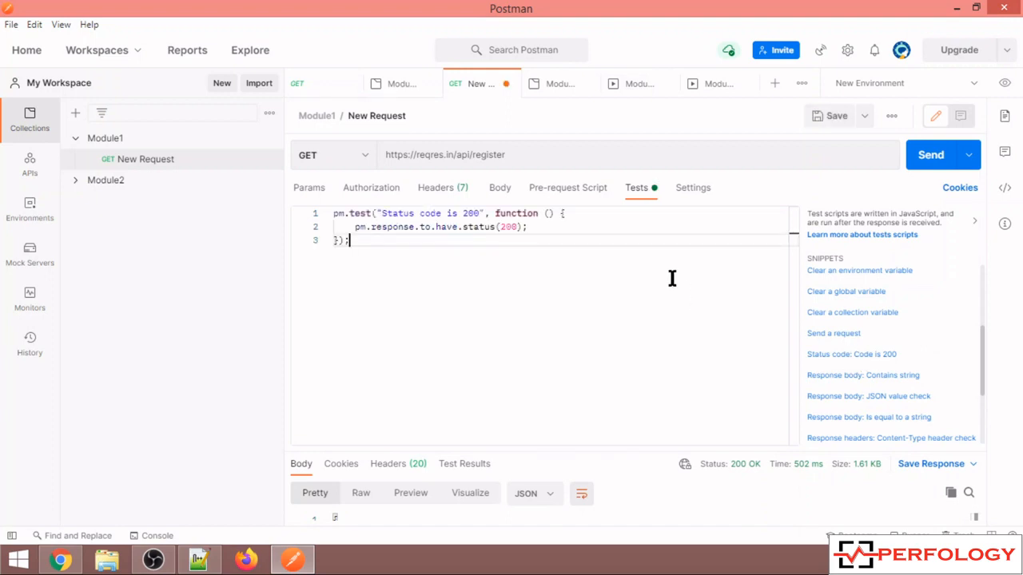
left_click(414, 214)
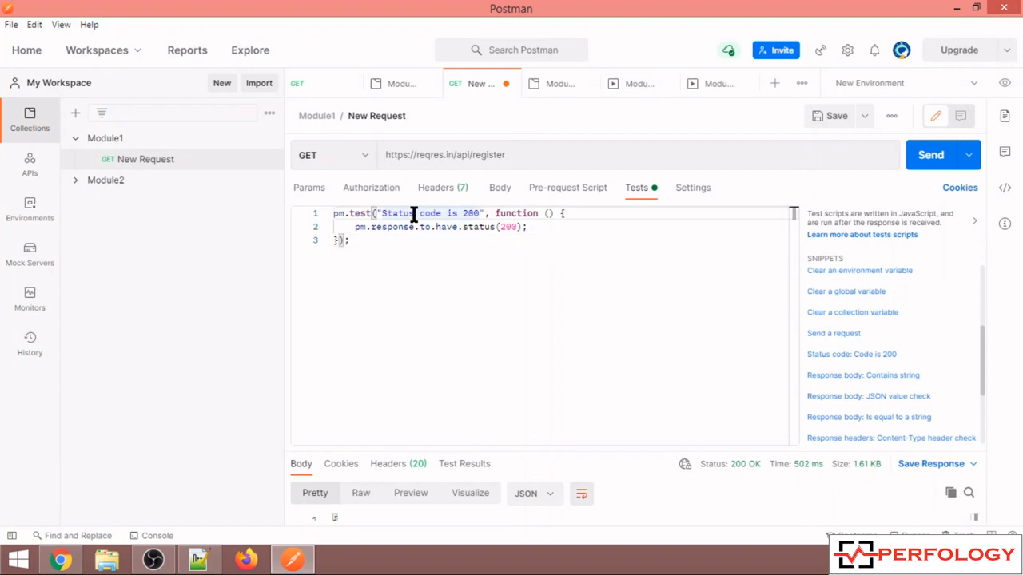
Try to rerun the Module1 collection from its run results with the status-code test still unsaved in New Request.
double_click(510, 228)
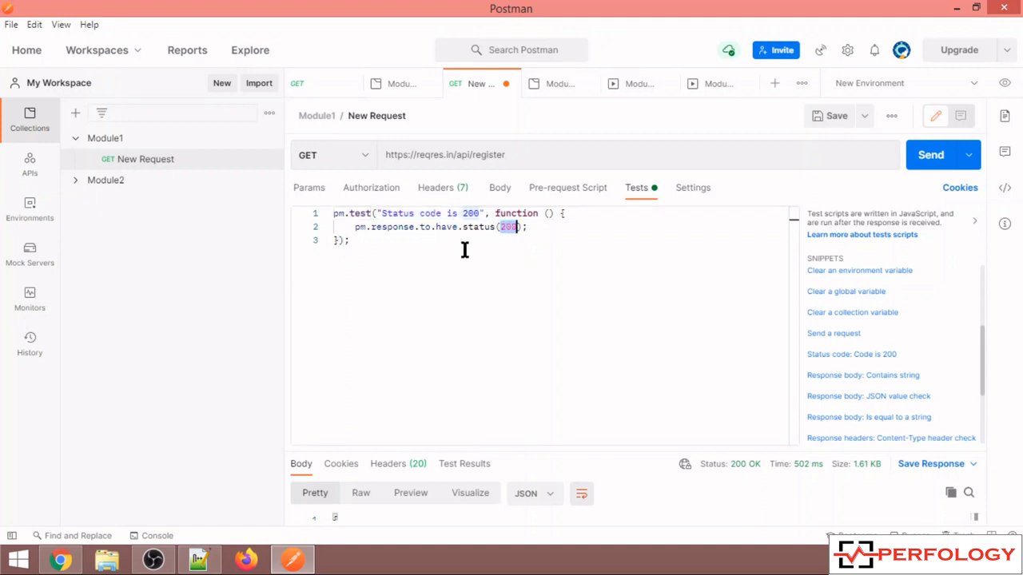
key("ctrl+a")
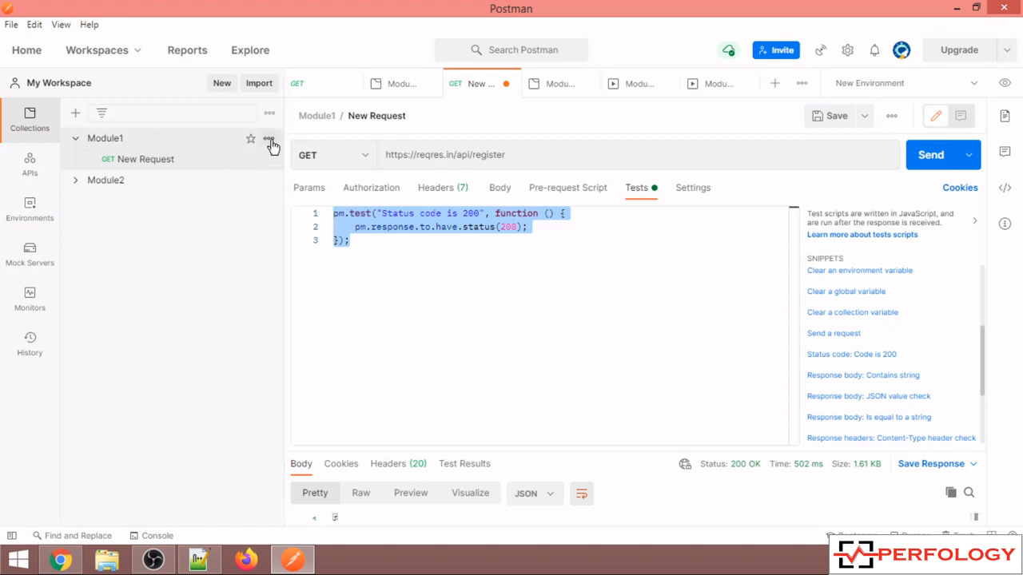
left_click(269, 140)
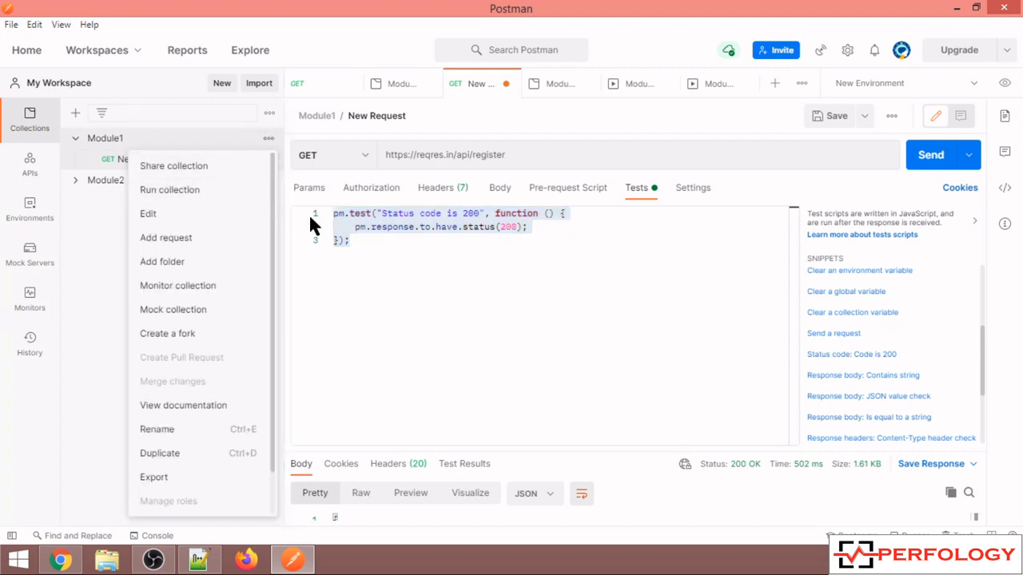
left_click(709, 83)
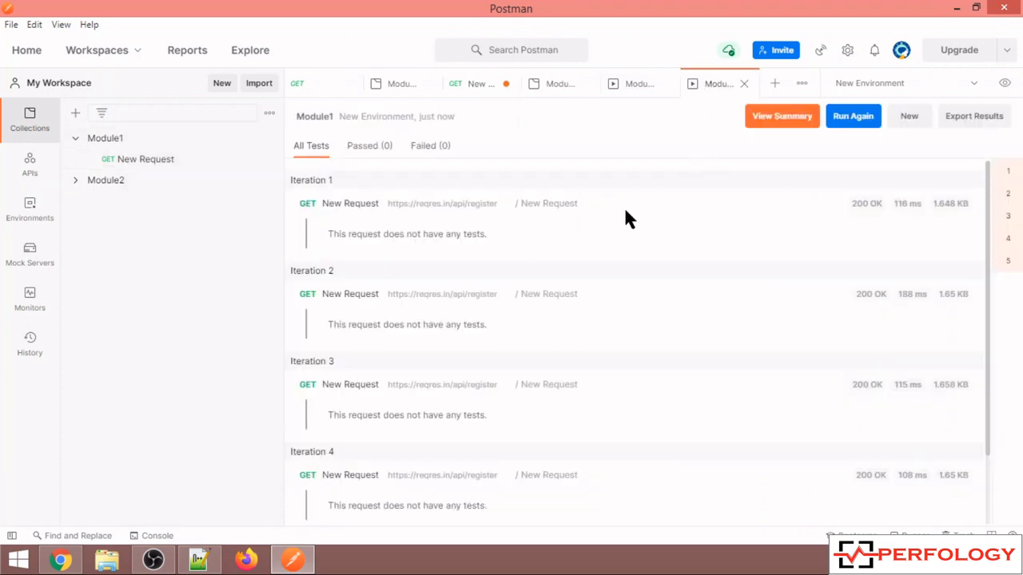
left_click(854, 120)
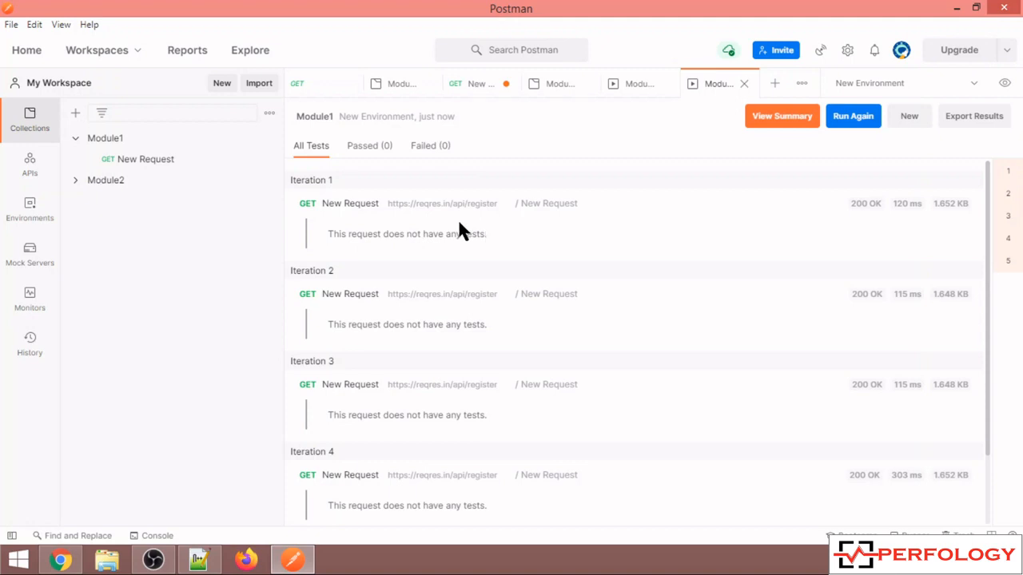
Save New Request with its status-code test and rerun the Module1 collection.
left_click(166, 165)
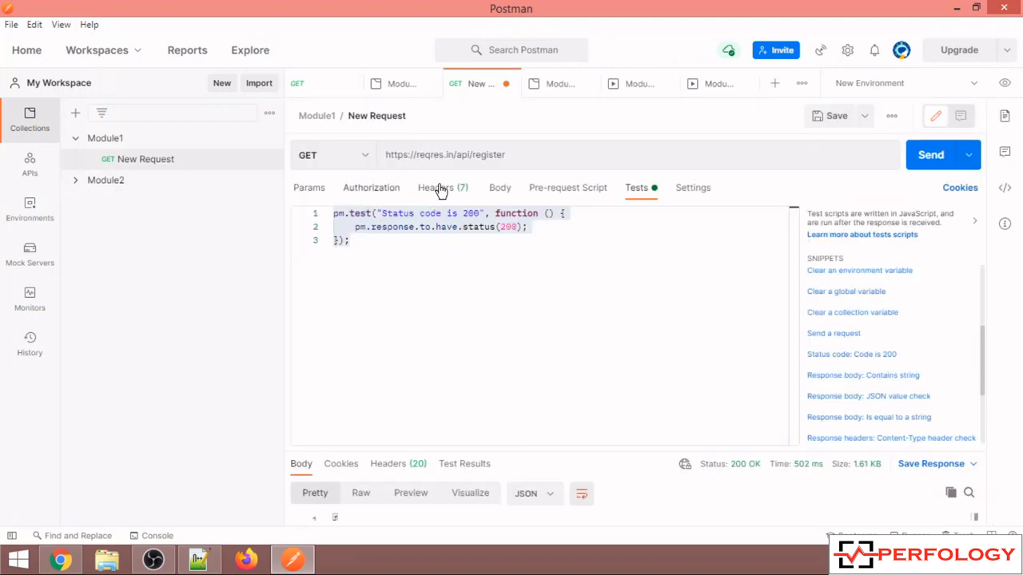
left_click(831, 117)
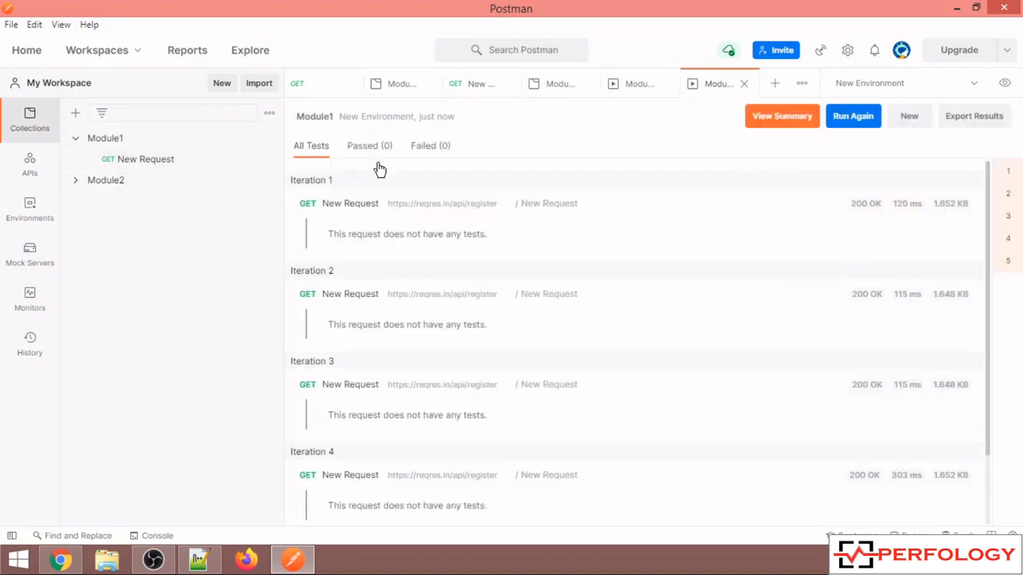
left_click(855, 118)
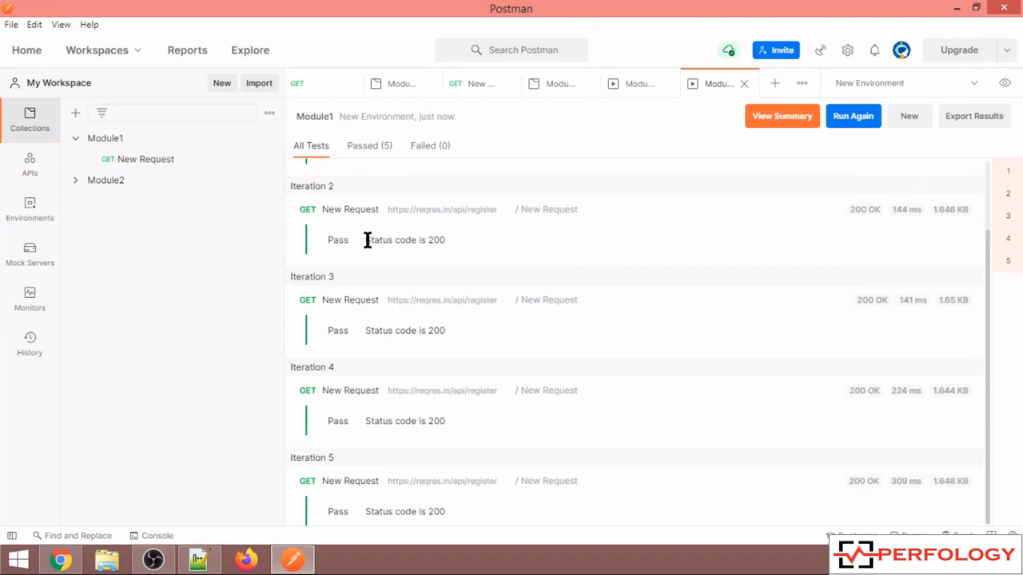
Review the "Status code is 200" results across the iterations, comparing the passed and failed tests.
mouse_move(366, 240)
left_mouse_down()
mouse_move(447, 239)
mouse_move(366, 240)
left_mouse_up()
left_click(447, 240)
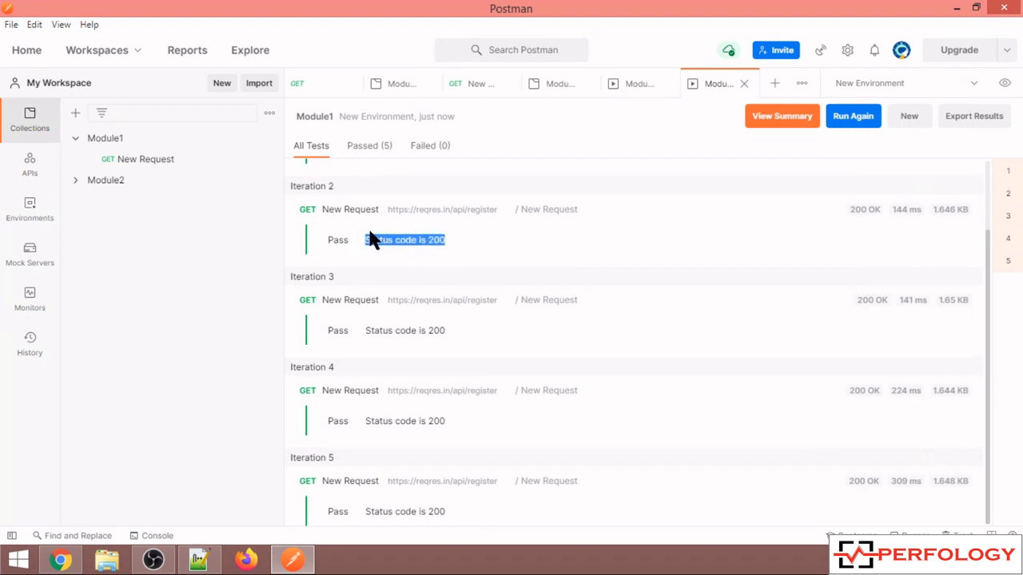
left_click(375, 152)
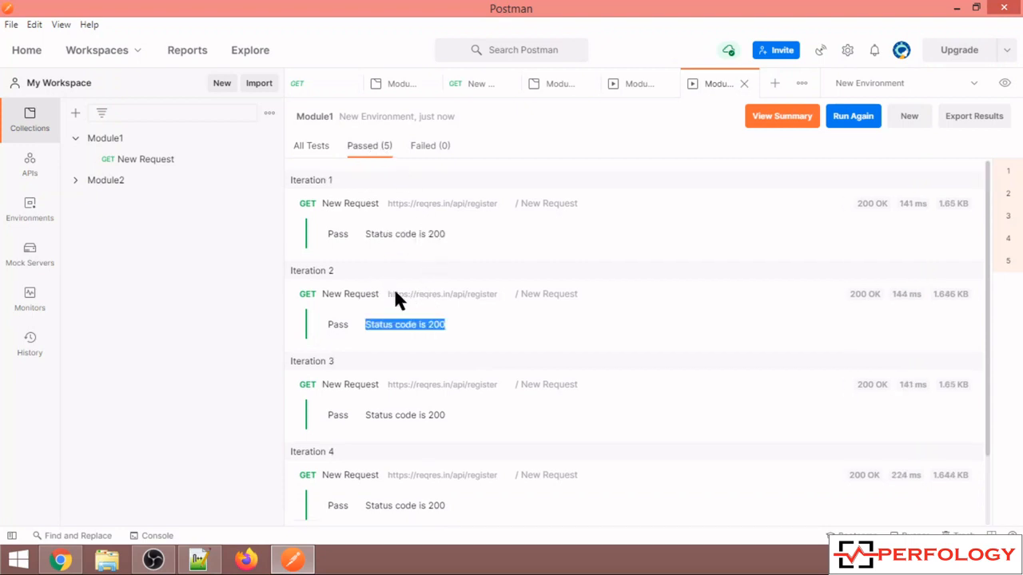
scroll(397, 298, "down", 2)
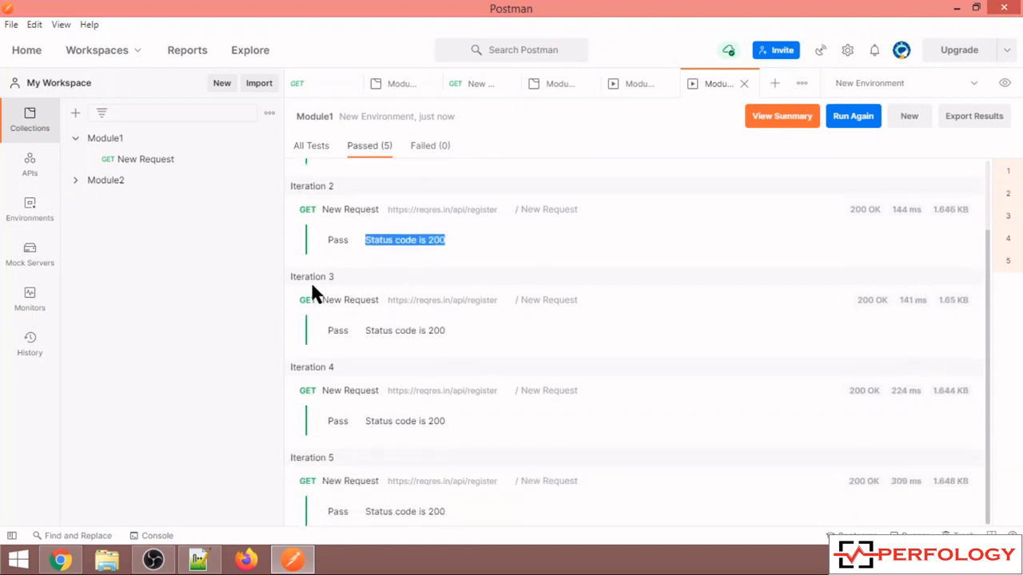
left_click(429, 145)
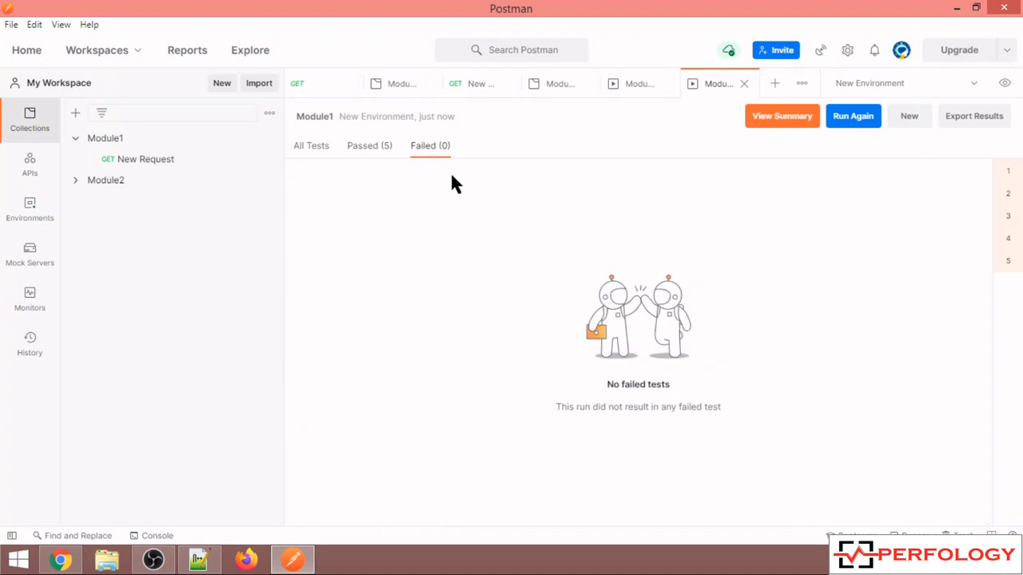
left_click(376, 147)
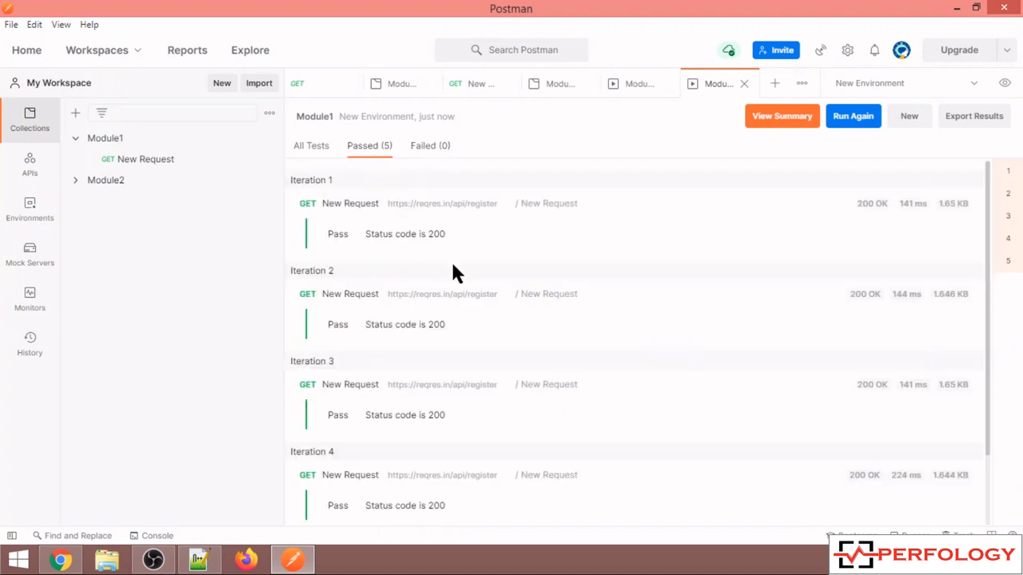
Inspect the request URL, request headers, response headers and response body of New Request in Iteration 1.
left_click(364, 206)
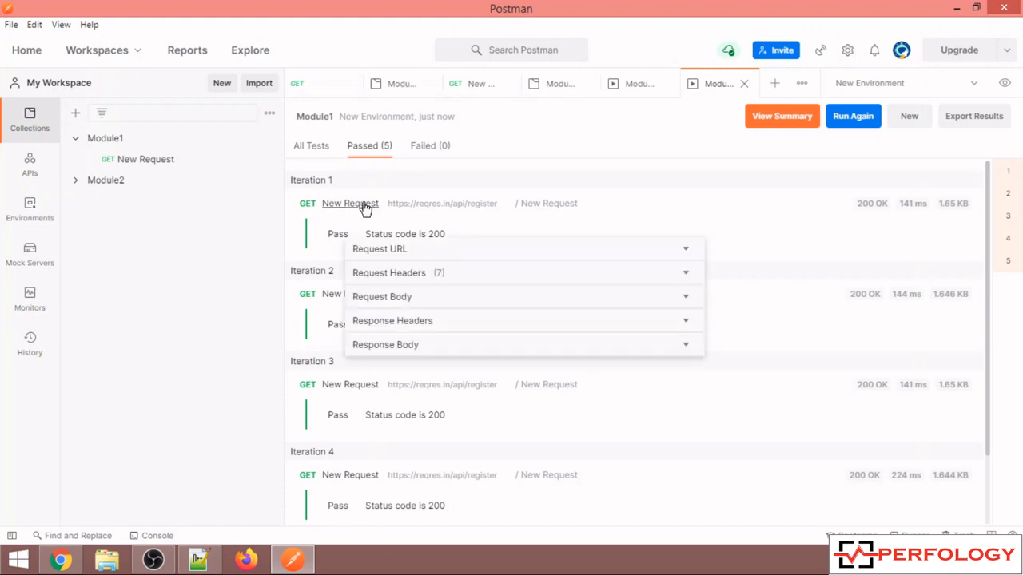
left_click(417, 247)
left_click_drag(394, 276, 470, 277)
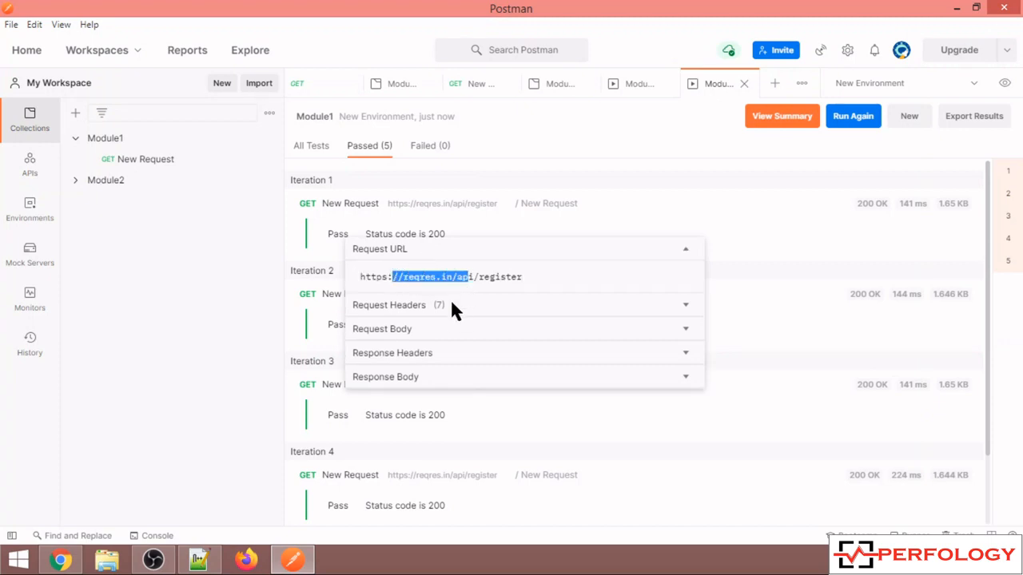
left_click(452, 307)
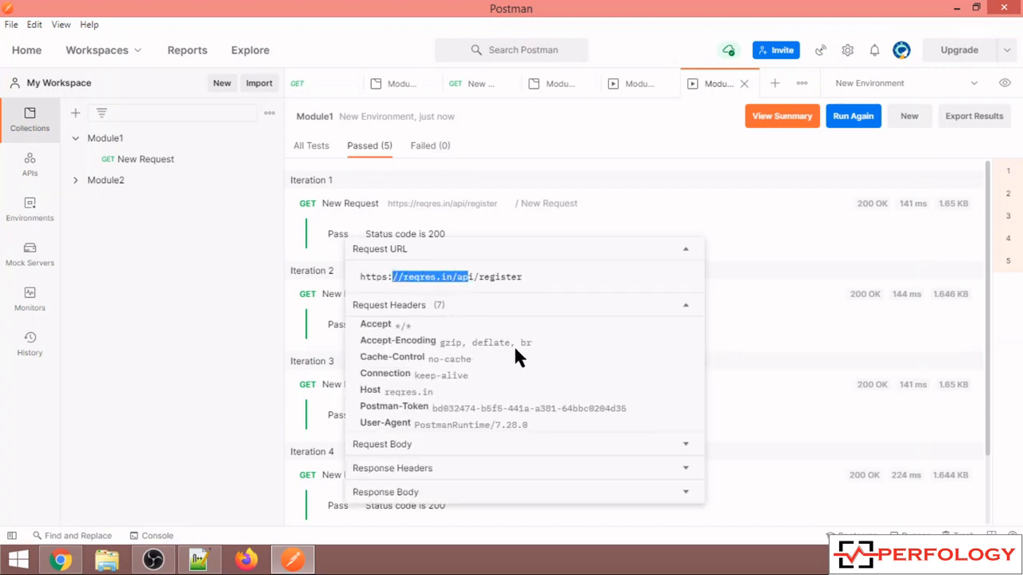
scroll(492, 387, "down", 2)
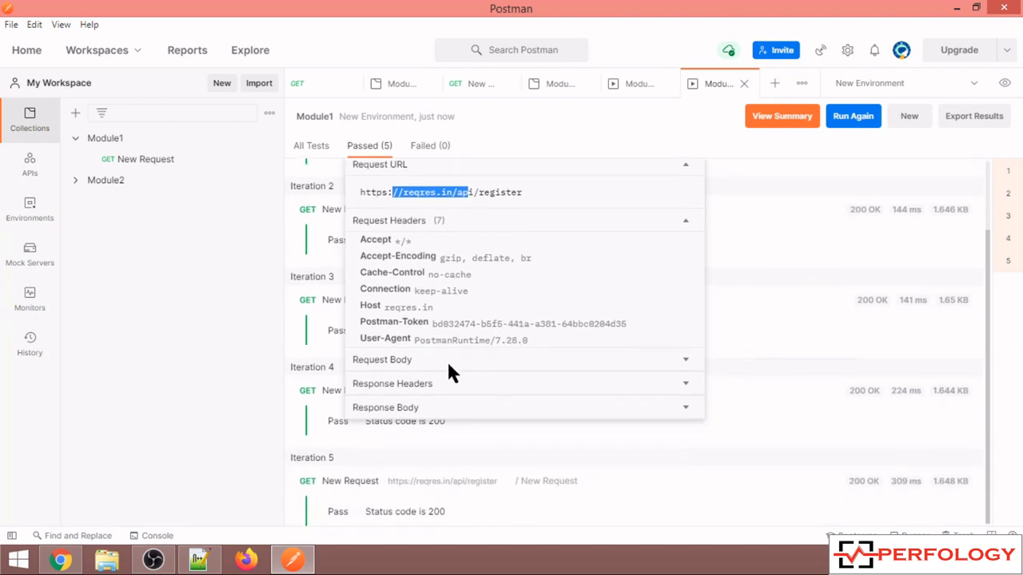
left_click(445, 406)
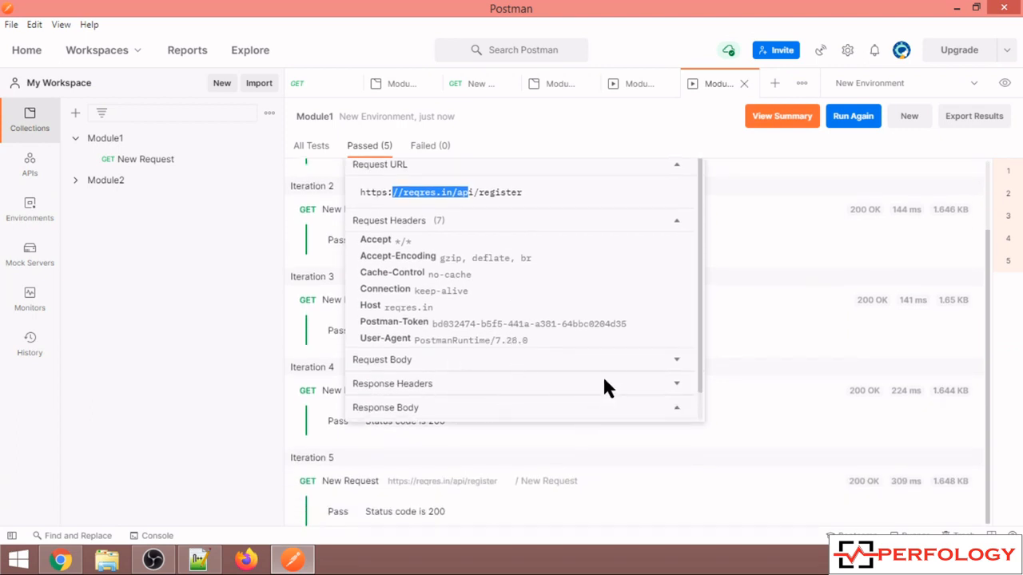
scroll(605, 387, "down", 1)
left_click(468, 355)
scroll(544, 333, "down", 1)
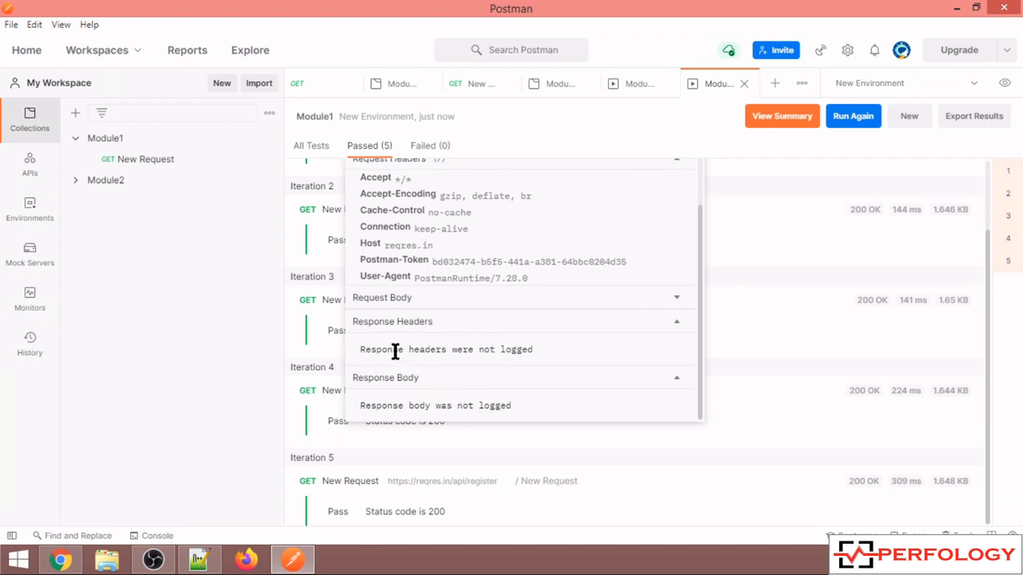
left_click_drag(404, 349, 422, 402)
Start a new run of Module1 with 5 iterations, a 50 ms delay and response saving enabled.
left_click(677, 93)
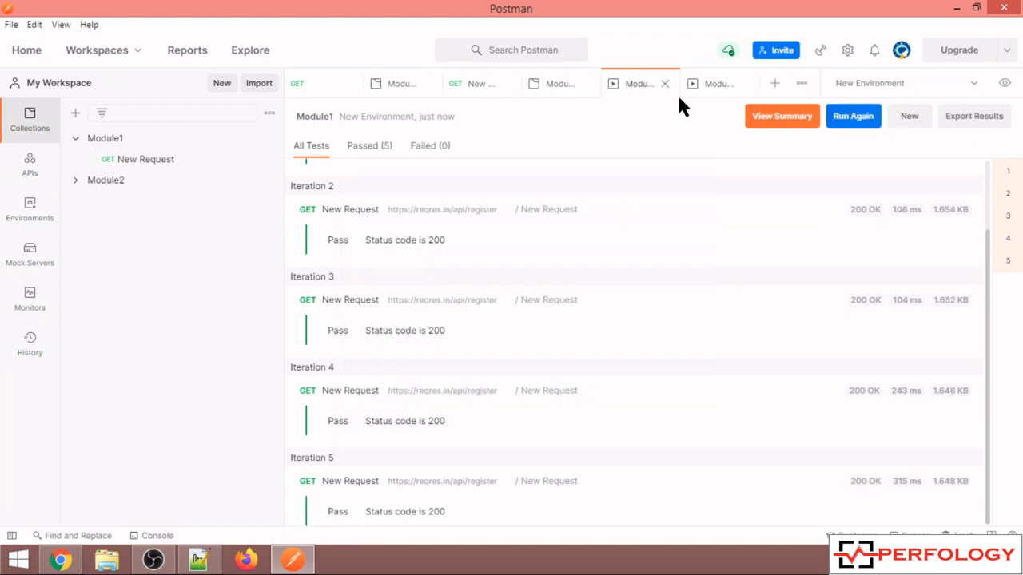
left_click(251, 163)
left_click(269, 139)
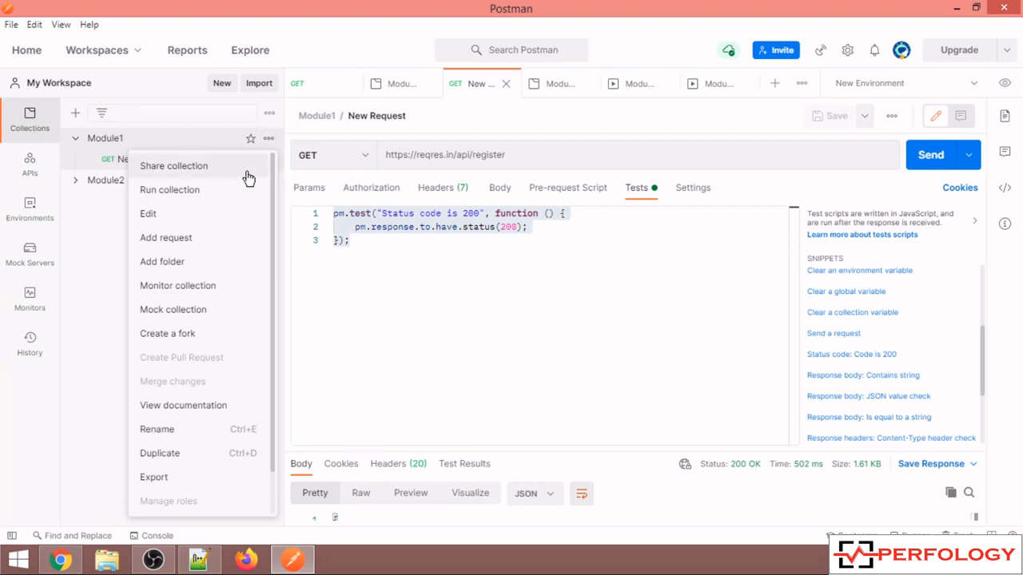
left_click(214, 189)
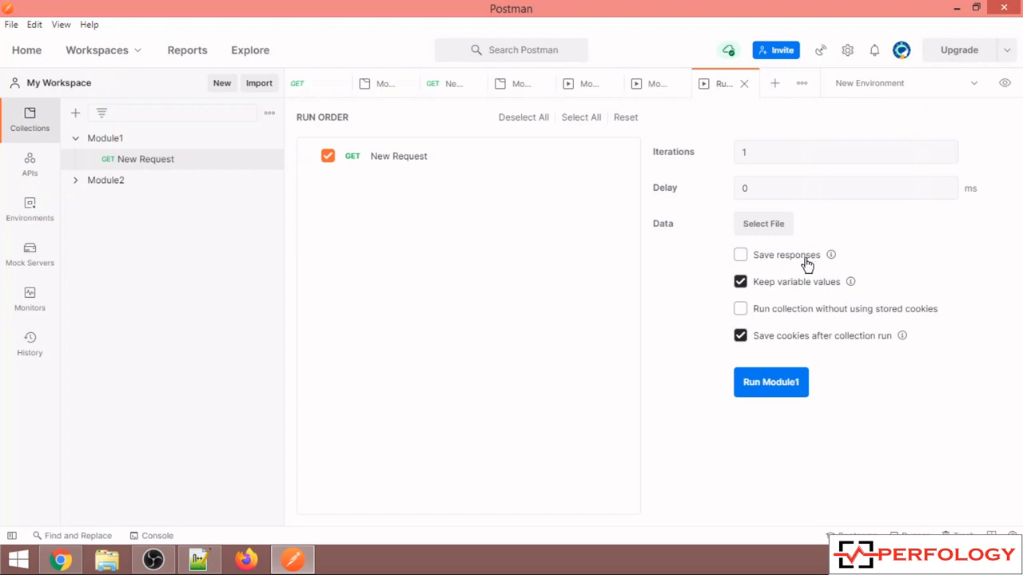
left_click_drag(751, 153, 722, 154)
key("Tab")
type("50")
left_click(740, 255)
left_click(782, 377)
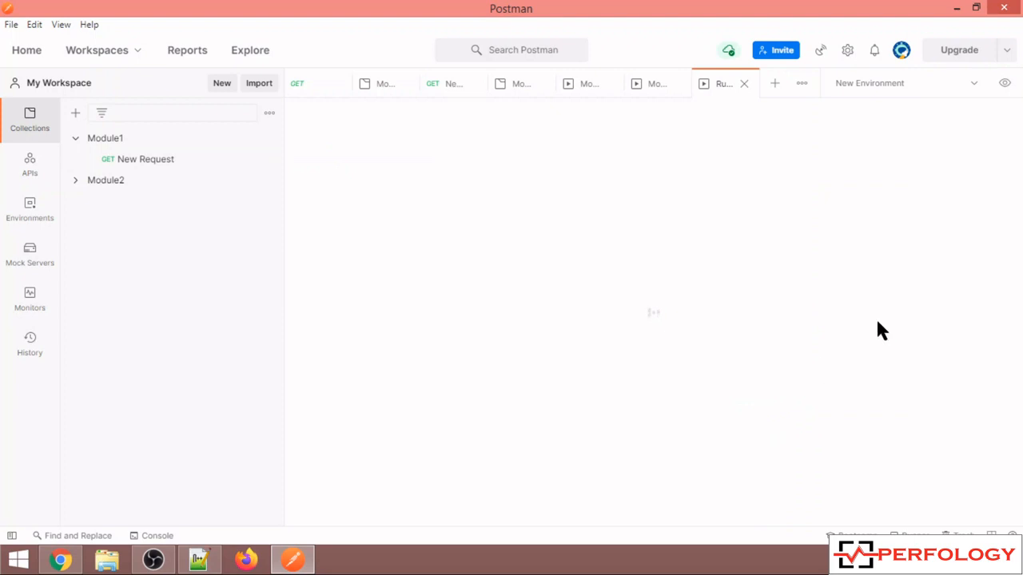
Open the details of New Request in Iteration 1 of the new run and read through its response body.
scroll(559, 232, "up", 3)
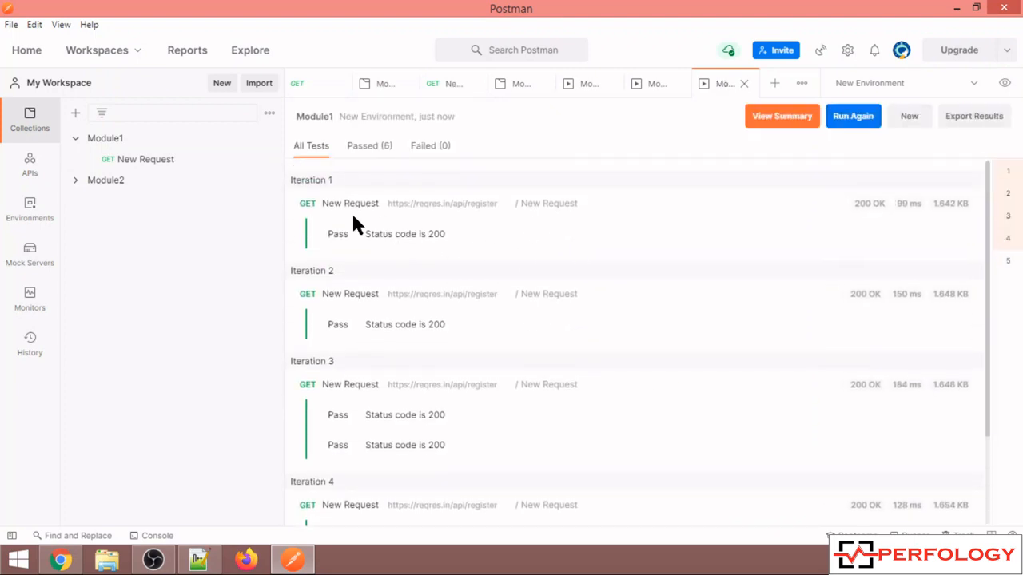
left_click(349, 203)
left_click(426, 345)
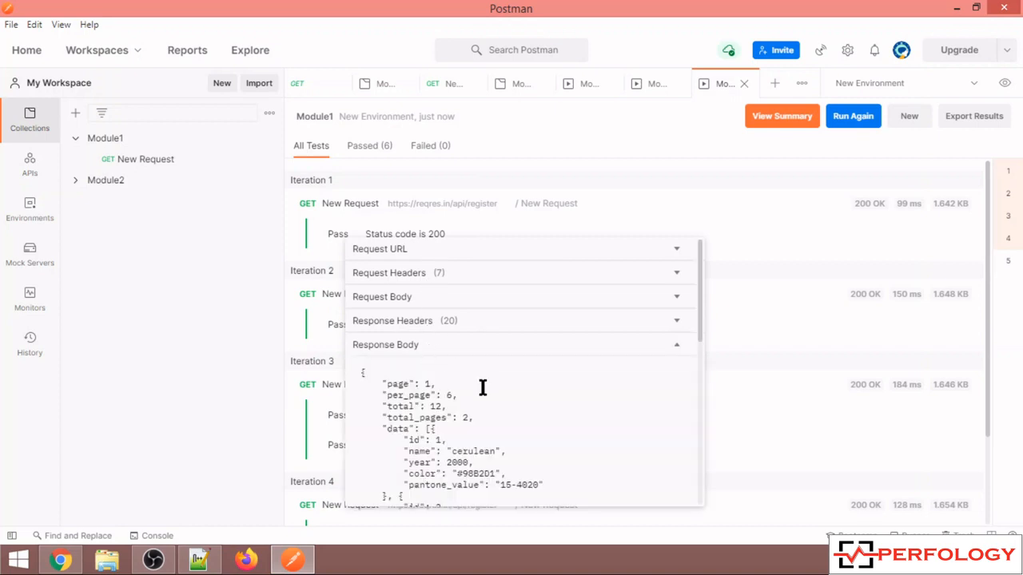
left_click_drag(417, 395, 484, 484)
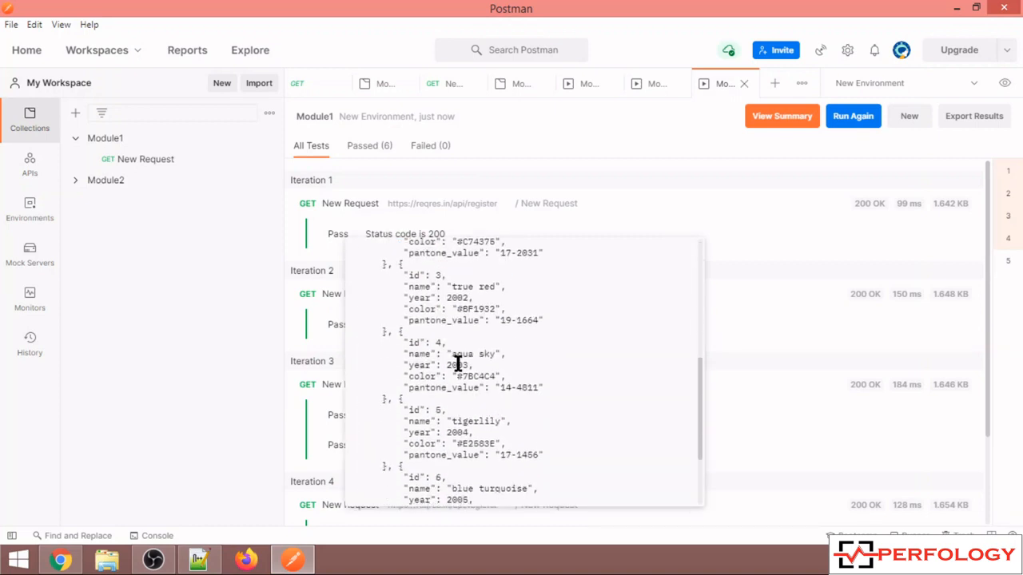
left_click_drag(455, 356, 513, 442)
scroll(555, 377, "up", 5)
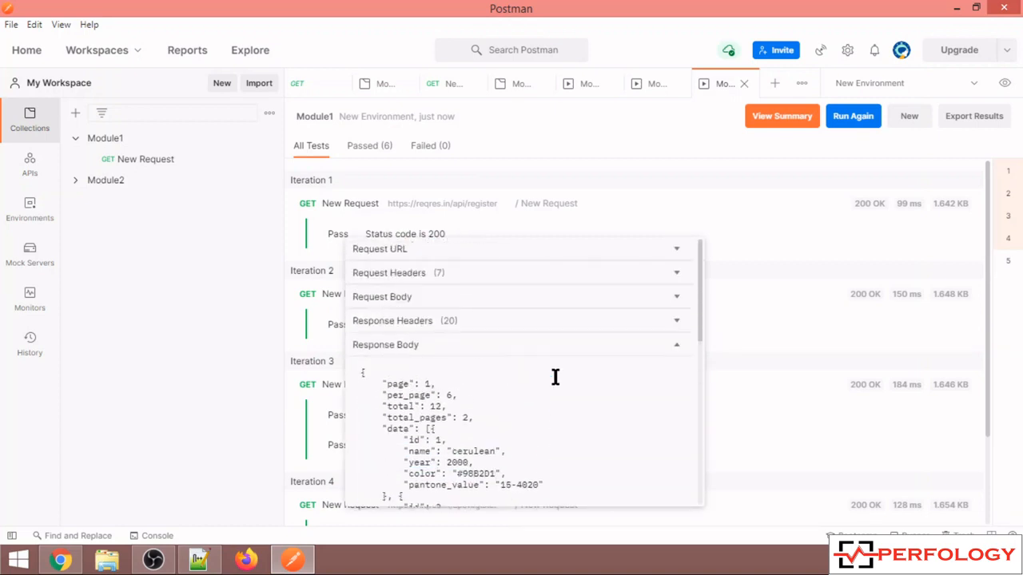
Examine the logged response headers of New Request in Iteration 1.
left_click(450, 322)
left_click_drag(390, 357, 444, 435)
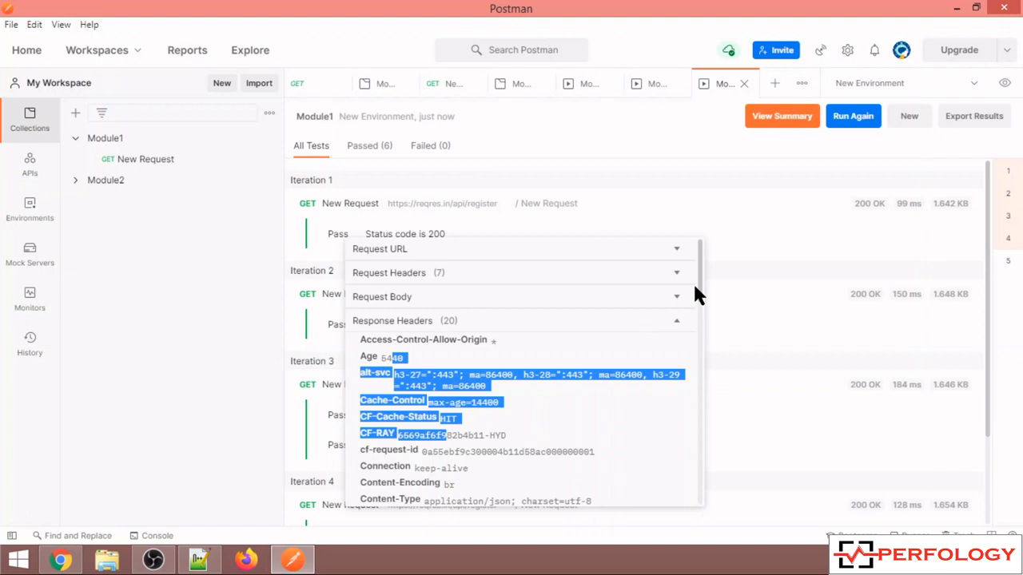
left_click(429, 371)
left_click_drag(387, 358, 445, 417)
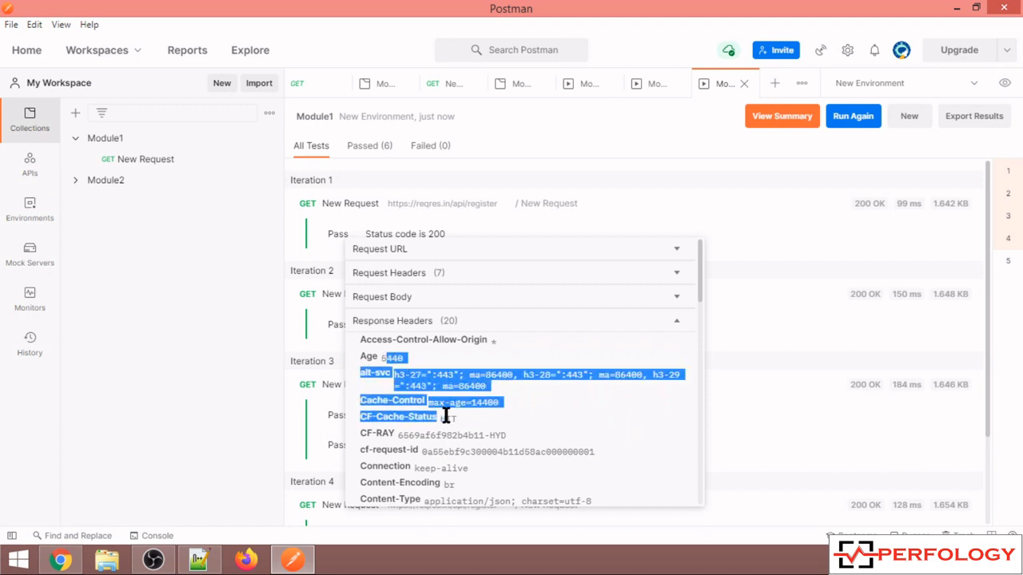
scroll(464, 408, "down", 1)
scroll(463, 408, "down", 5)
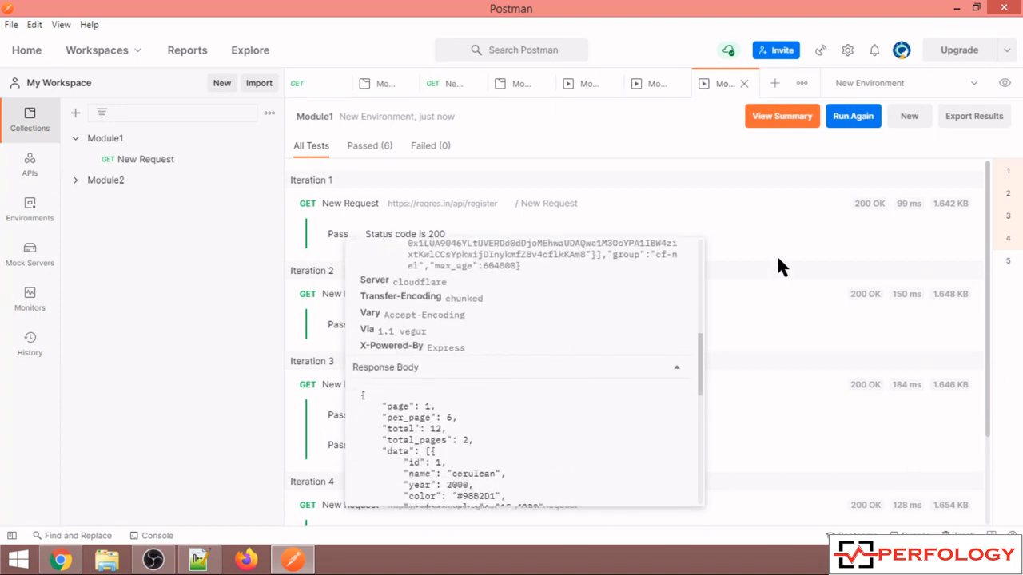